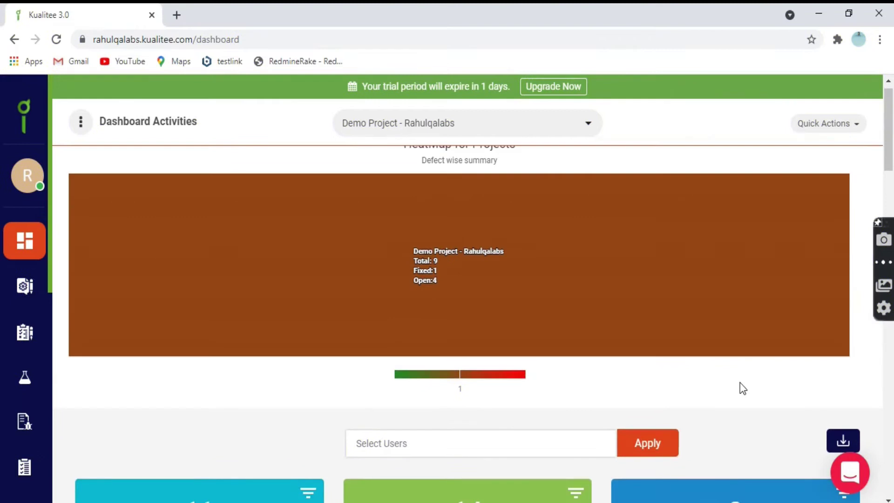
{"action": "scroll", "coordinate": [743, 389], "scroll_direction": "up", "scroll_amount": 1}
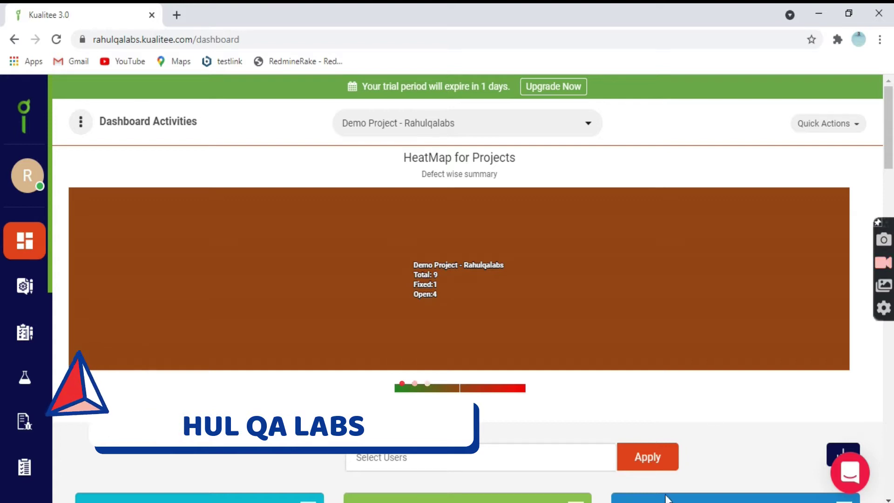
Step: Scroll up the dashboard's defect heatmap, then bring the imp.txt notes in Notepad to the front
{"action": "key", "text": "alt+Tab"}
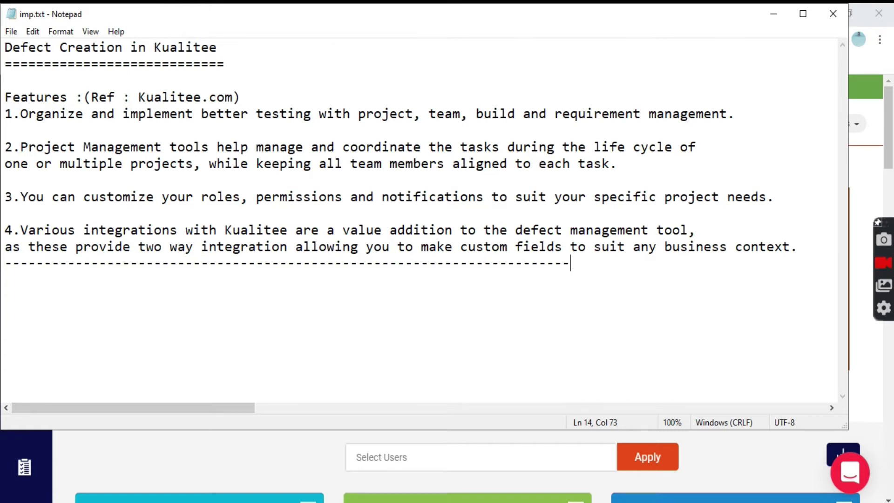
Step: Return to the Kualitee dashboard, glance at Quick Actions, and expand the navigation sidebar
{"action": "key", "text": "alt+Tab"}
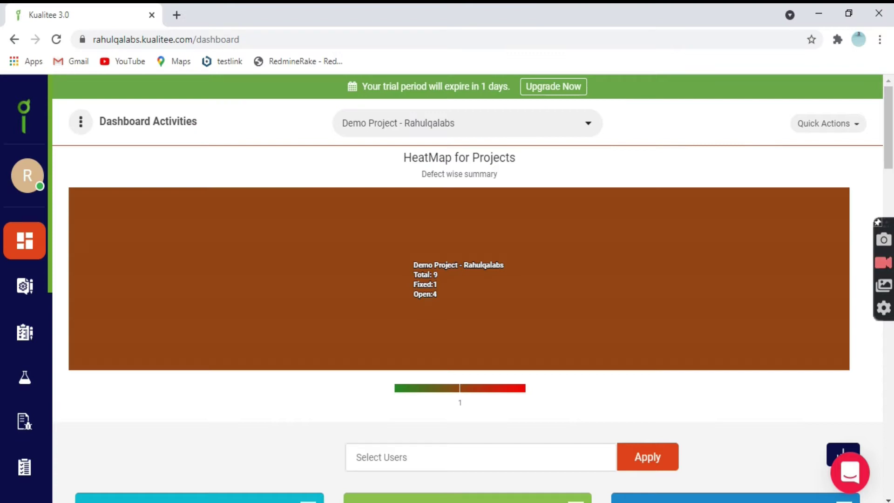
{"action": "mouse_move", "coordinate": [436, 268]}
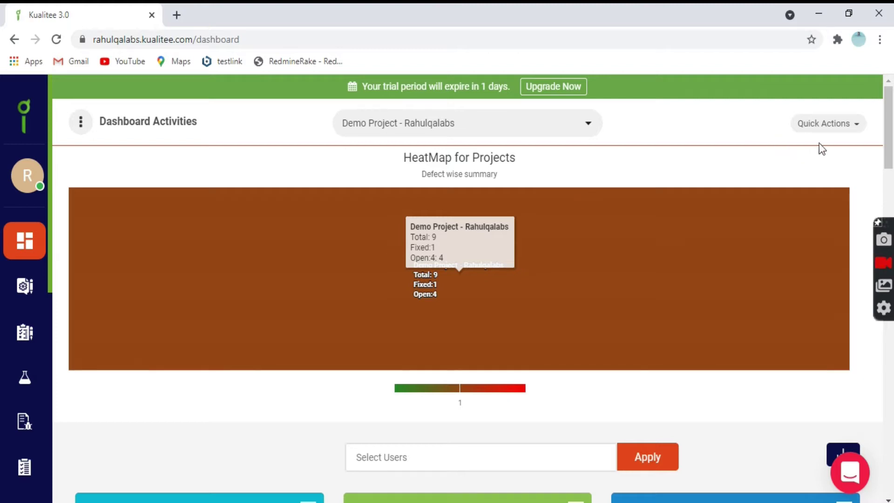
{"action": "left_click", "coordinate": [822, 125]}
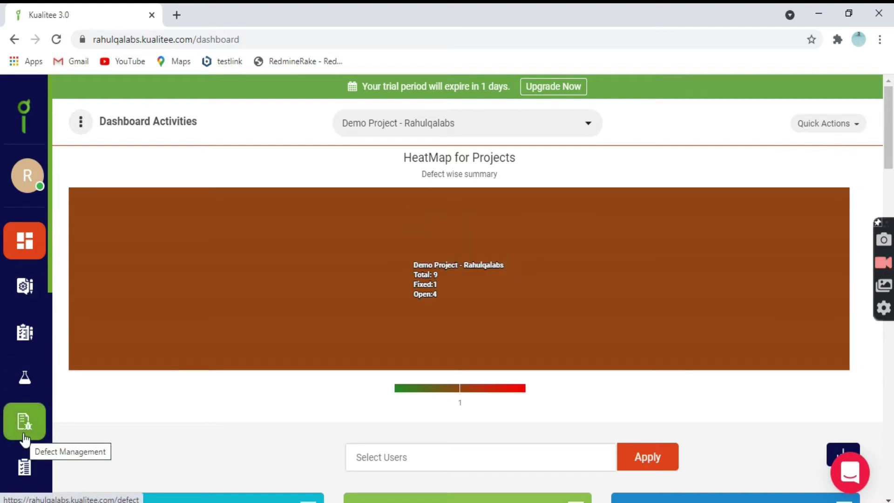
{"action": "left_click", "coordinate": [80, 125]}
{"action": "scroll", "coordinate": [87, 364], "scroll_direction": "down", "scroll_amount": 3}
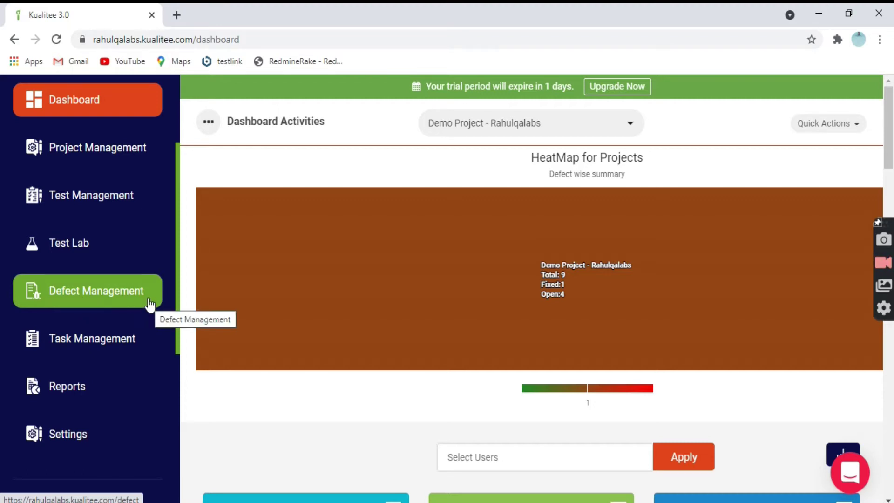
Step: Go to Defect Management for Demo Project - Rahulqalabs and collapse the sidebar to widen the table
{"action": "left_click", "coordinate": [103, 297]}
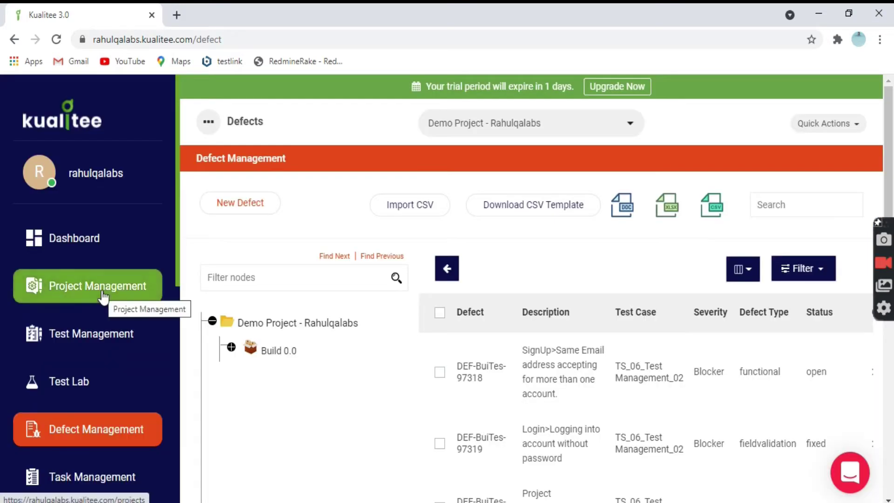
{"action": "left_click", "coordinate": [208, 122]}
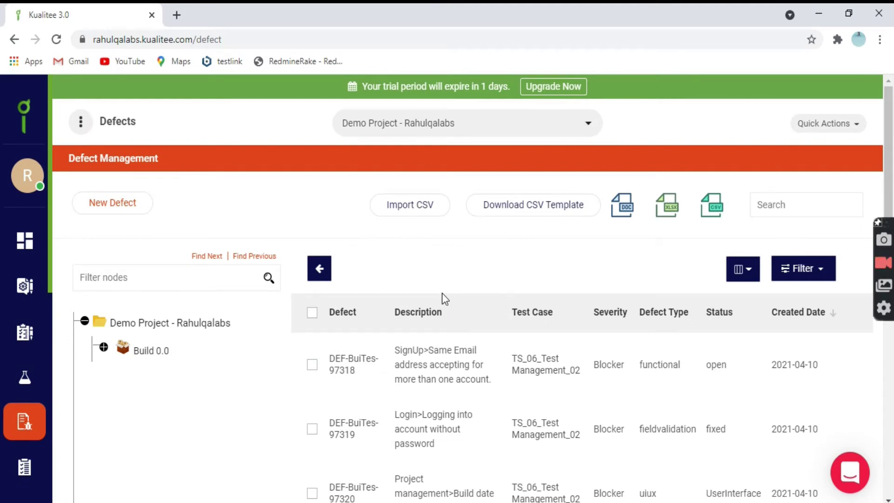
{"action": "mouse_move", "coordinate": [375, 343]}
{"action": "scroll", "coordinate": [384, 323], "scroll_direction": "down", "scroll_amount": 3}
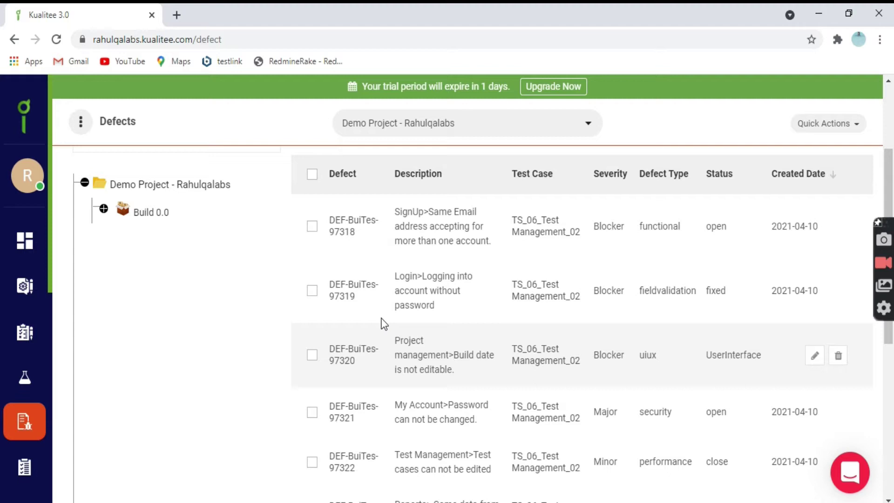
{"action": "scroll", "coordinate": [545, 315], "scroll_direction": "up", "scroll_amount": 3}
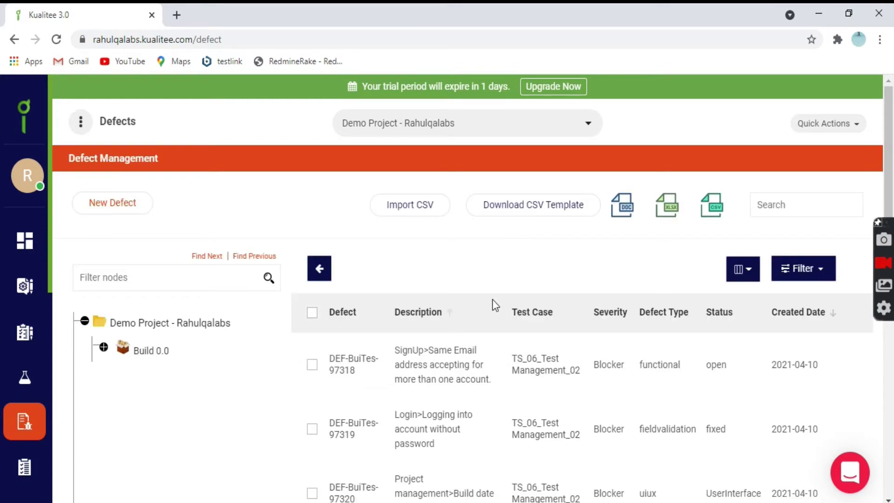
Step: Start a new defect with Build 2.0 and module Defect Management, leaving requirement empty
{"action": "left_click", "coordinate": [111, 209]}
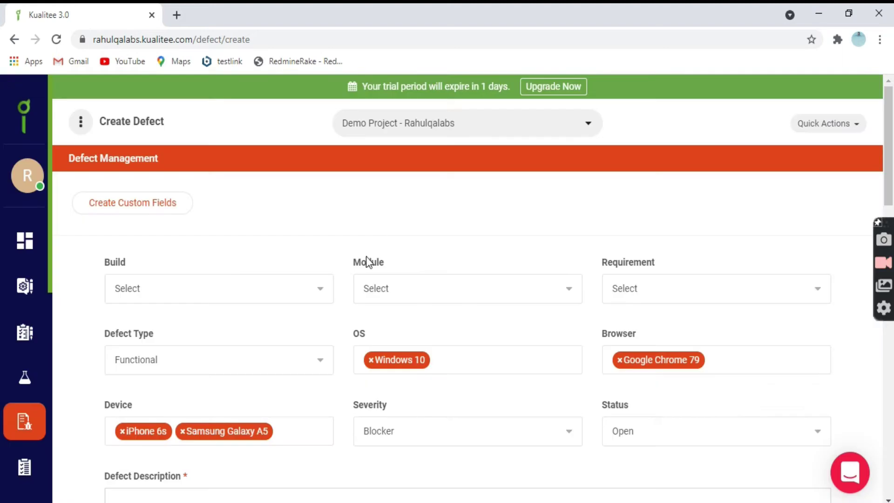
{"action": "left_click", "coordinate": [315, 292]}
{"action": "left_click", "coordinate": [389, 249]}
{"action": "left_click", "coordinate": [309, 289]}
{"action": "left_click", "coordinate": [247, 329]}
{"action": "left_click", "coordinate": [474, 288]}
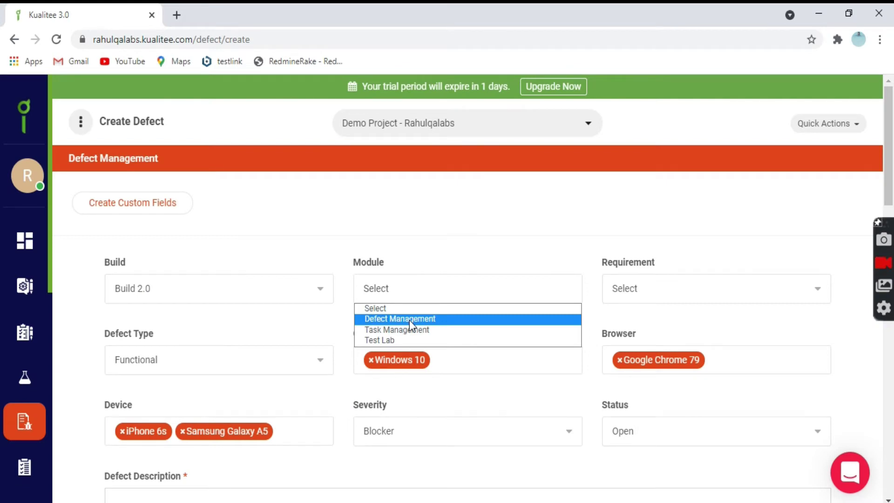
{"action": "left_click", "coordinate": [409, 319]}
{"action": "left_click", "coordinate": [655, 296]}
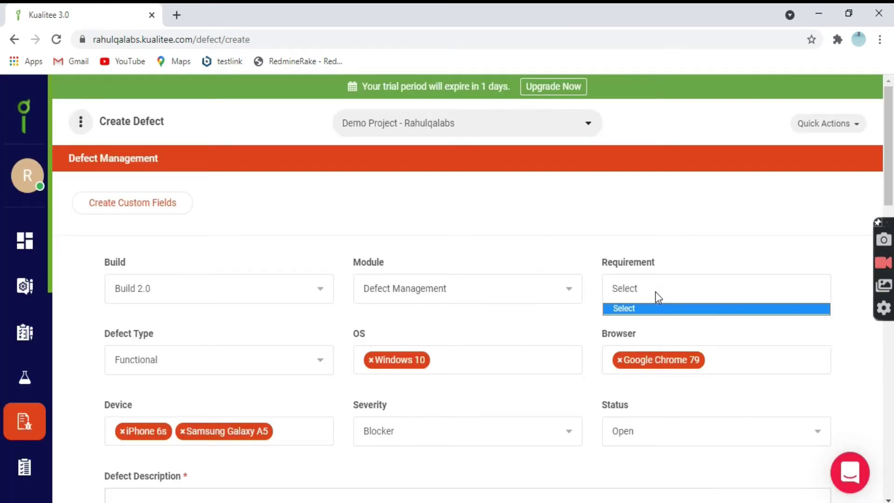
{"action": "left_click", "coordinate": [613, 312]}
Step: Set defect type to Field Validation, keeping severity Blocker and status Open
{"action": "scroll", "coordinate": [186, 311], "scroll_direction": "down", "scroll_amount": 2}
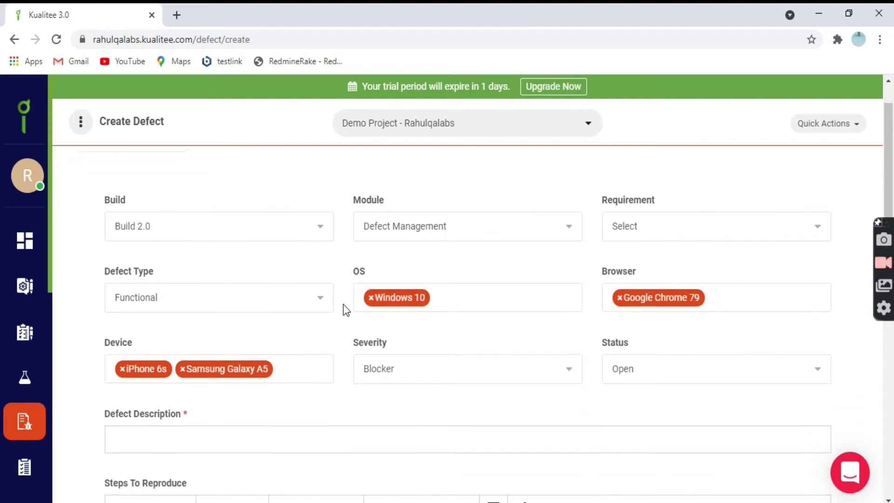
{"action": "left_click", "coordinate": [314, 292]}
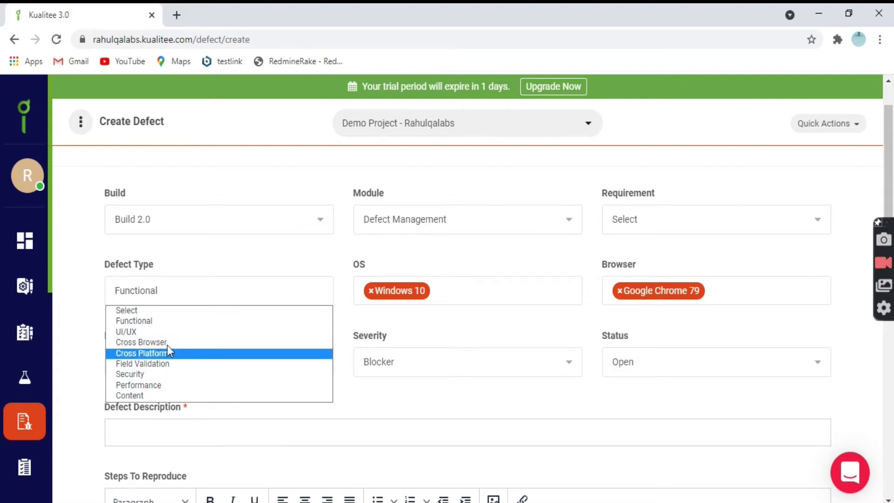
{"action": "left_click", "coordinate": [161, 362]}
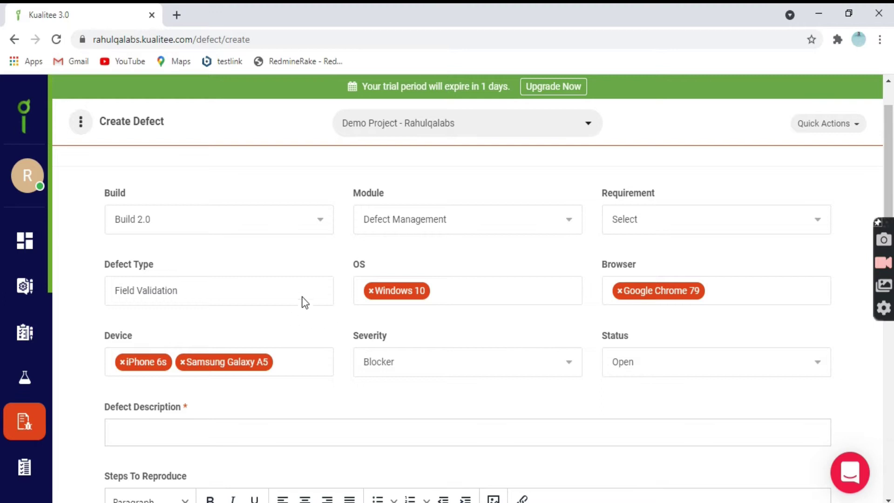
{"action": "scroll", "coordinate": [184, 237], "scroll_direction": "down", "scroll_amount": 1}
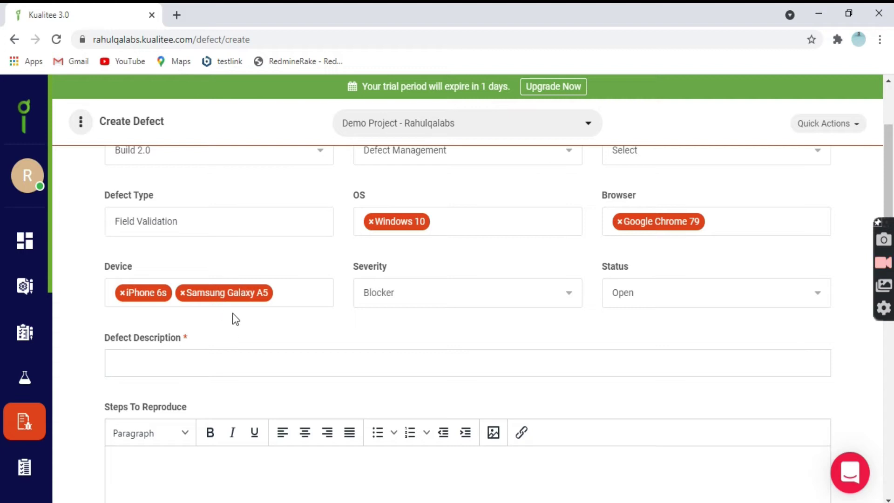
{"action": "left_click", "coordinate": [437, 295]}
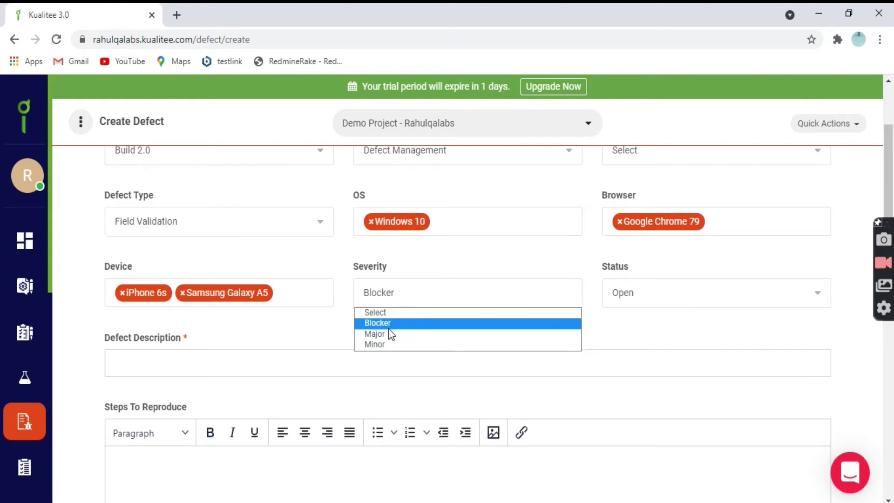
{"action": "left_click", "coordinate": [311, 329]}
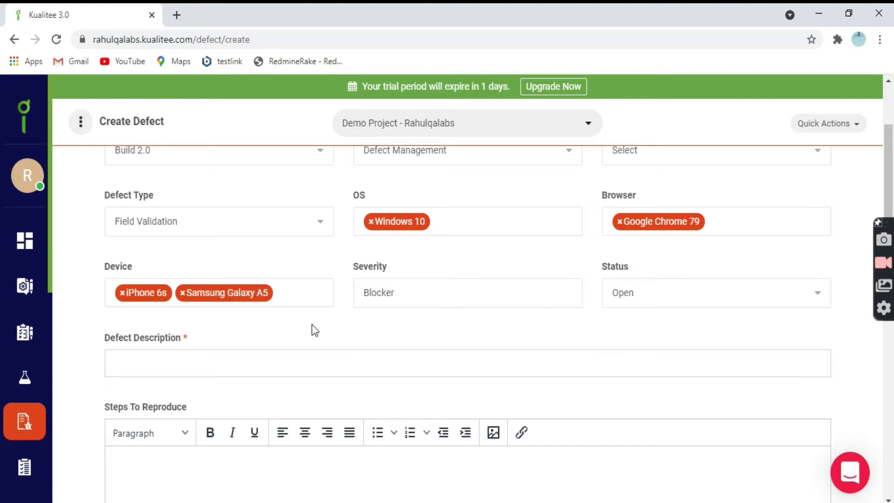
{"action": "left_click", "coordinate": [646, 297]}
{"action": "left_click", "coordinate": [552, 328]}
{"action": "scroll", "coordinate": [279, 270], "scroll_direction": "down", "scroll_amount": 1}
{"action": "left_click", "coordinate": [277, 297]}
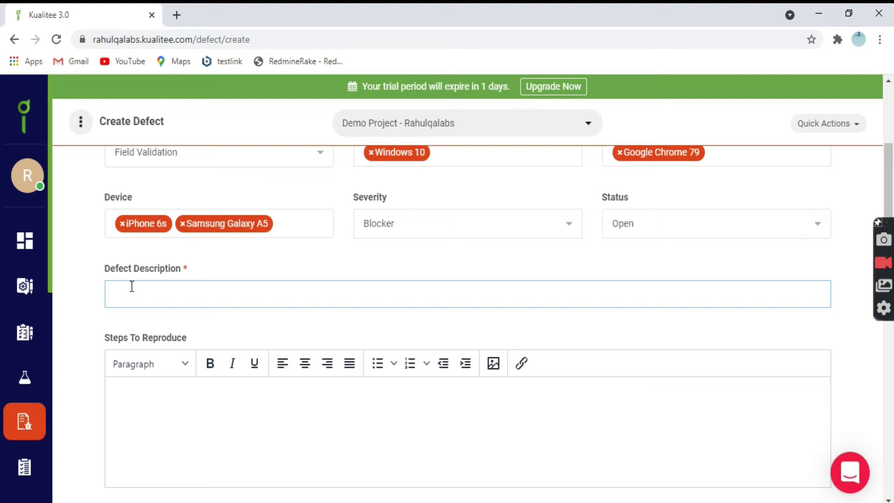
Step: Enter the defect description 'Login is not working', fixing the typo
{"action": "type", "text": "Login is not wotking"}
{"action": "key", "text": "BackSpace"}
{"action": "key", "text": "BackSpace"}
{"action": "key", "text": "BackSpace"}
{"action": "key", "text": "BackSpace"}
{"action": "key", "text": "BackSpace"}
{"action": "type", "text": "rking"}
{"action": "left_click", "coordinate": [82, 302]}
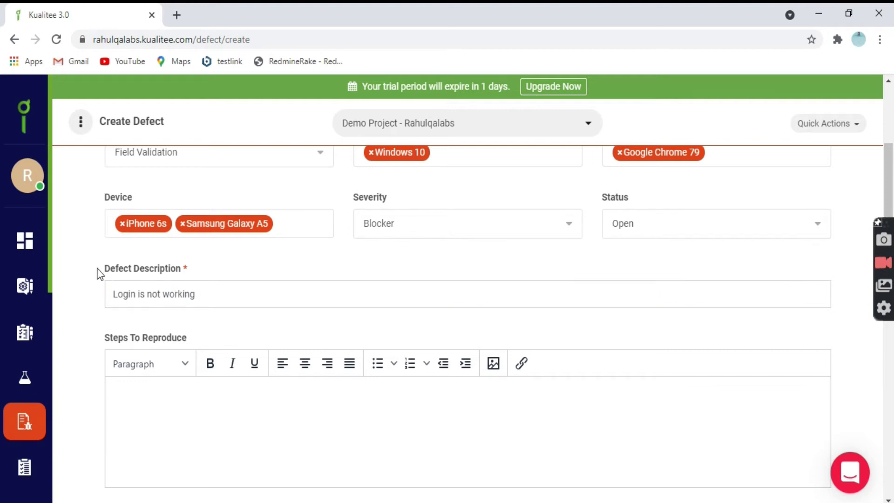
Step: Enter steps to reproduce as three lines: 1, 2 and 3
{"action": "scroll", "coordinate": [310, 265], "scroll_direction": "down", "scroll_amount": 2}
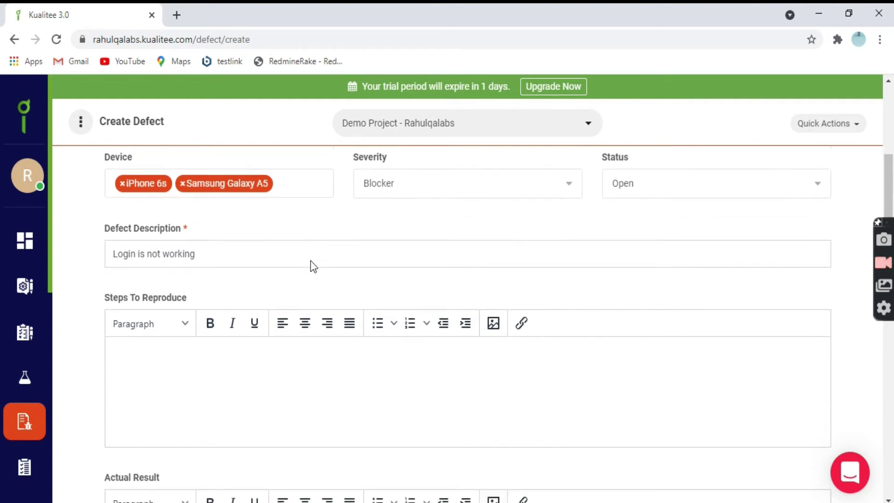
{"action": "left_click", "coordinate": [196, 354]}
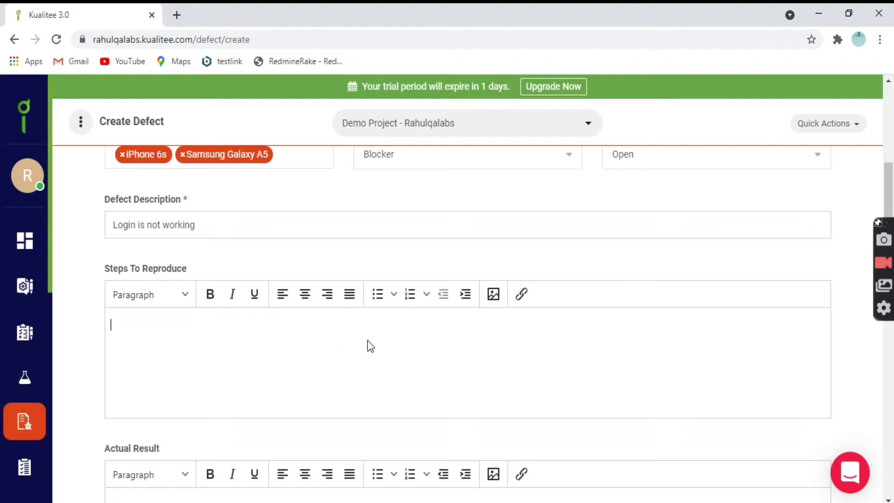
{"action": "scroll", "coordinate": [367, 343], "scroll_direction": "down", "scroll_amount": 2}
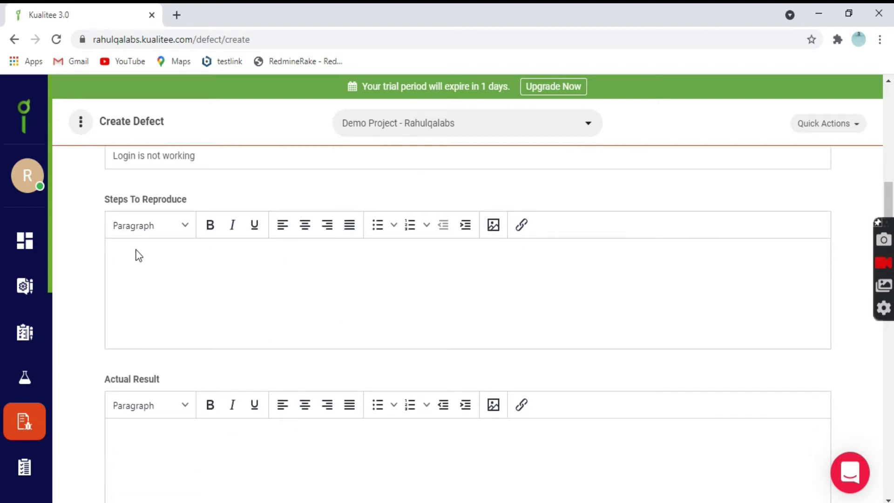
{"action": "type", "text": "1"}
{"action": "key", "text": "Return"}
{"action": "type", "text": "2"}
{"action": "key", "text": "Return"}
{"action": "type", "text": "3"}
Step: Move through the actual result, expected result and comments boxes without entering text
{"action": "scroll", "coordinate": [177, 306], "scroll_direction": "down", "scroll_amount": 3}
{"action": "left_click", "coordinate": [208, 311]}
{"action": "scroll", "coordinate": [207, 311], "scroll_direction": "down", "scroll_amount": 3}
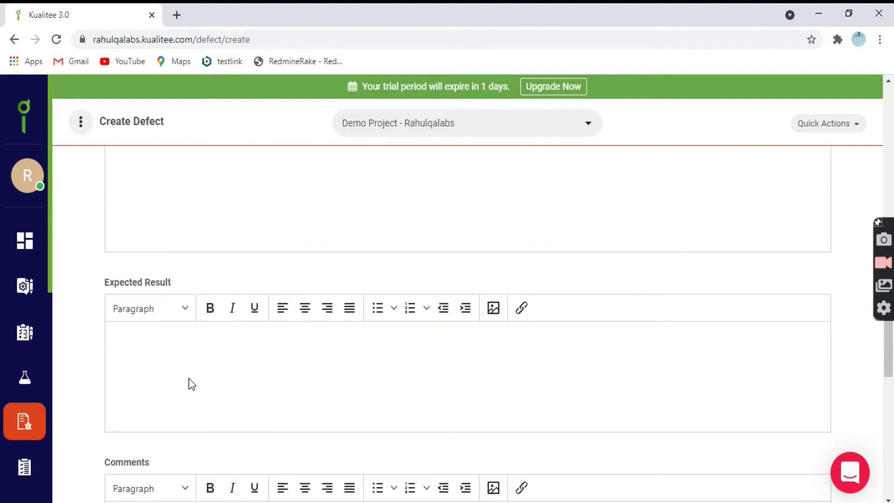
{"action": "left_click", "coordinate": [180, 363]}
{"action": "scroll", "coordinate": [198, 306], "scroll_direction": "down", "scroll_amount": 3}
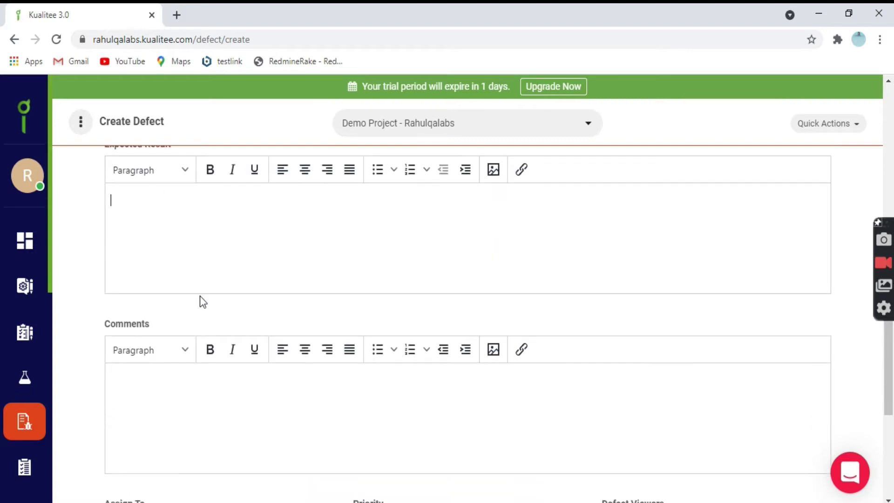
{"action": "left_click", "coordinate": [201, 419]}
Step: Assign the defect to the account's only user, set Medium priority, and add that user as viewer
{"action": "scroll", "coordinate": [201, 419], "scroll_direction": "down", "scroll_amount": 3}
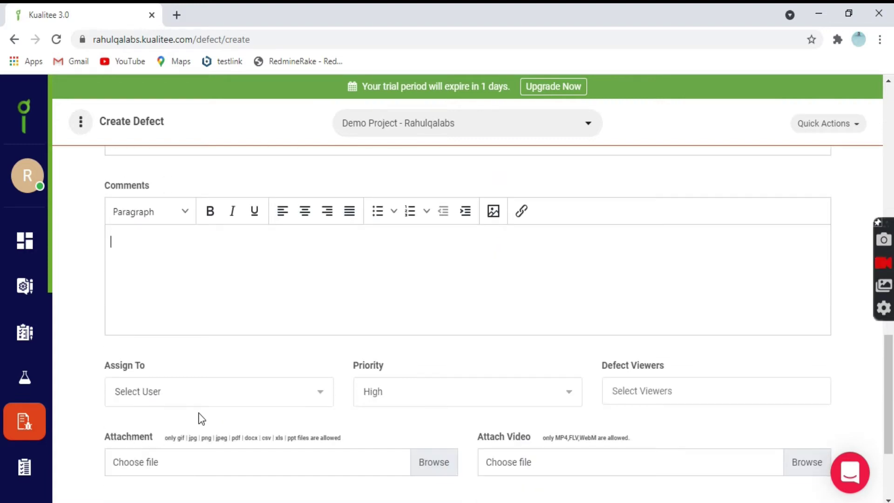
{"action": "left_click", "coordinate": [306, 388]}
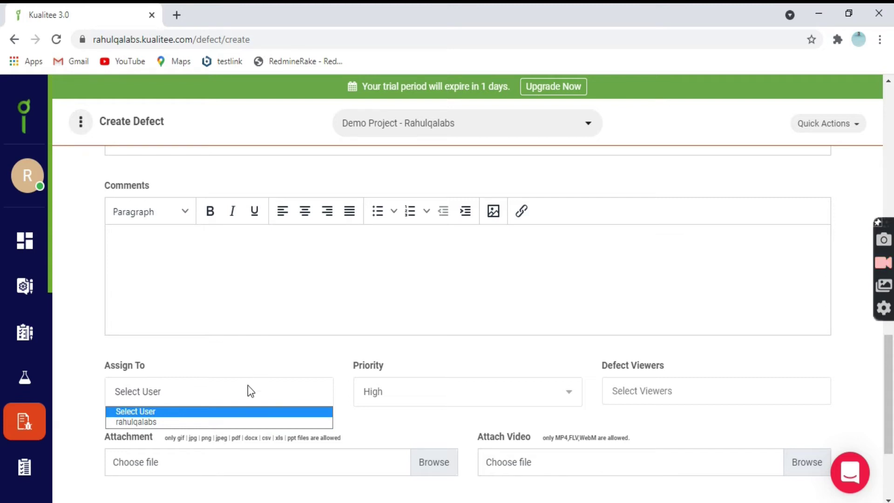
{"action": "left_click", "coordinate": [317, 393]}
{"action": "left_click", "coordinate": [317, 392]}
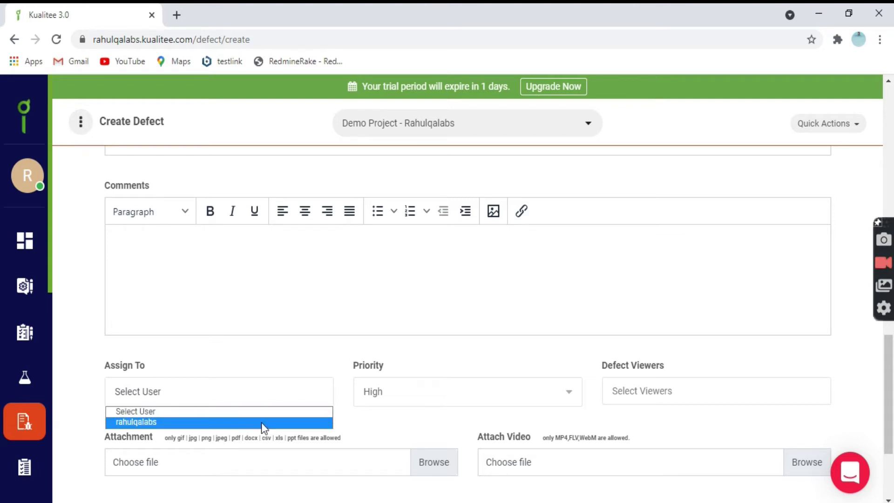
{"action": "left_click", "coordinate": [303, 415]}
{"action": "left_click", "coordinate": [448, 400]}
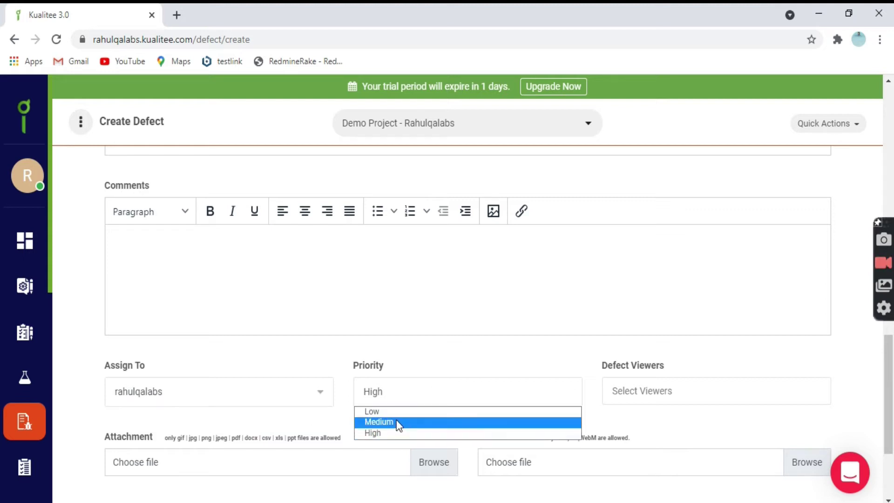
{"action": "left_click", "coordinate": [433, 422]}
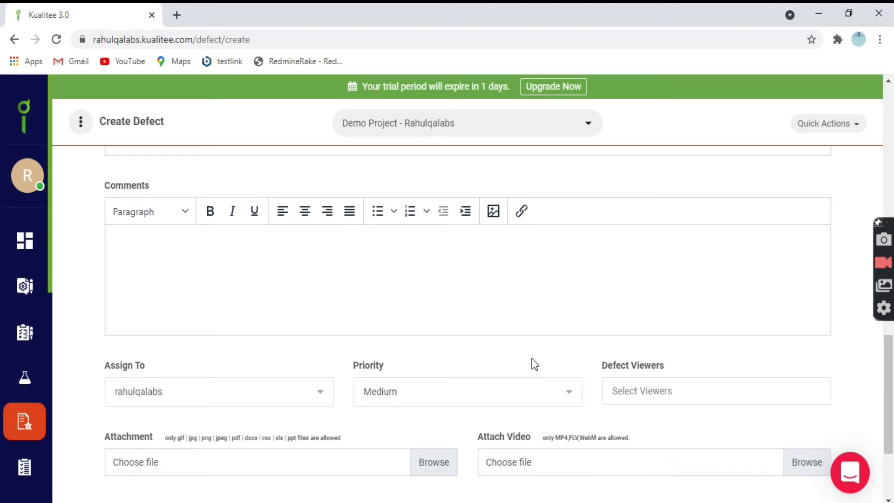
{"action": "scroll", "coordinate": [680, 372], "scroll_direction": "down", "scroll_amount": 2}
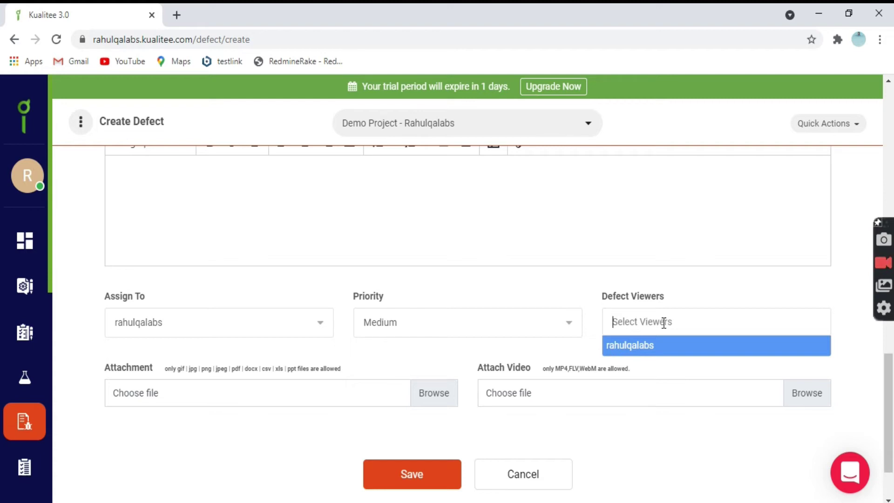
{"action": "left_click", "coordinate": [638, 351]}
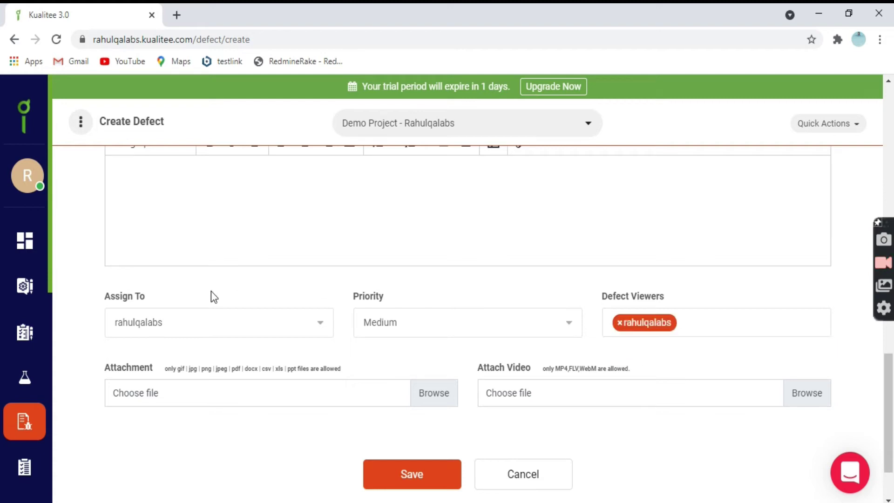
Step: Scroll the form and highlight the notes on allowed video formats and attachment types
{"action": "scroll", "coordinate": [253, 303], "scroll_direction": "down", "scroll_amount": 2}
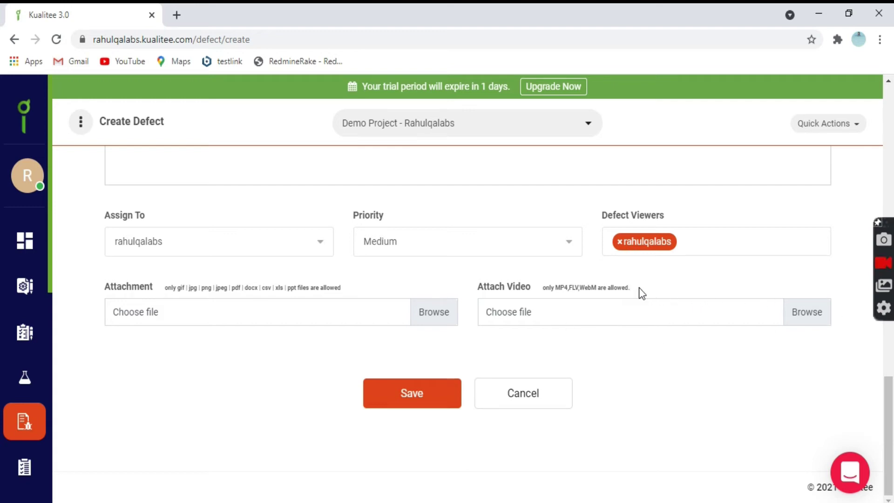
{"action": "left_click_drag", "start_coordinate": [630, 289], "coordinate": [539, 282]}
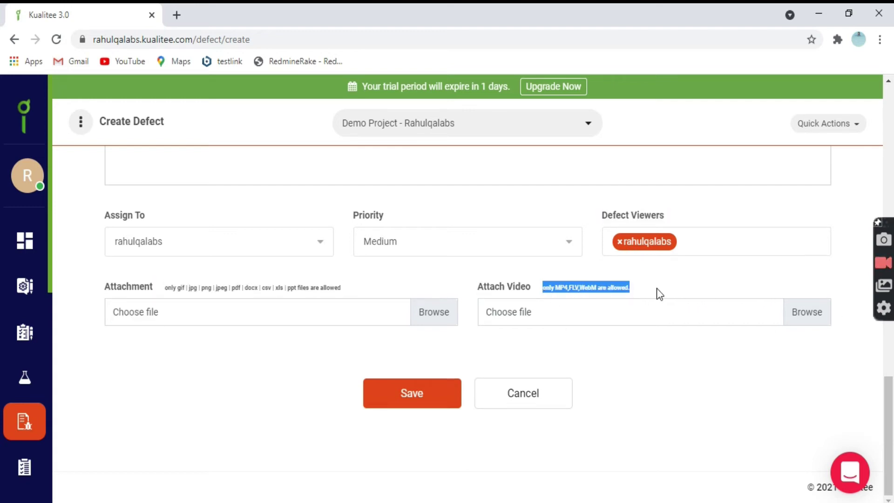
{"action": "left_click", "coordinate": [565, 298]}
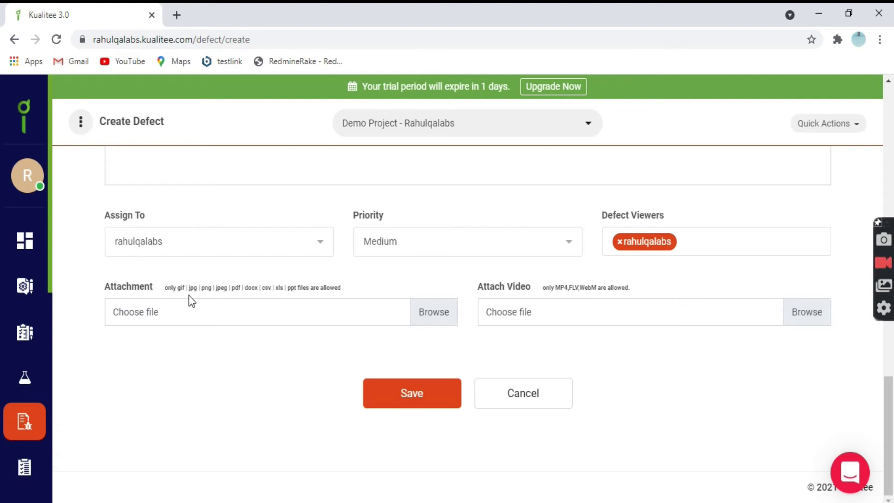
{"action": "left_click_drag", "start_coordinate": [176, 287], "coordinate": [204, 285]}
{"action": "left_click", "coordinate": [254, 289]}
{"action": "scroll", "coordinate": [340, 387], "scroll_direction": "up", "scroll_amount": 15}
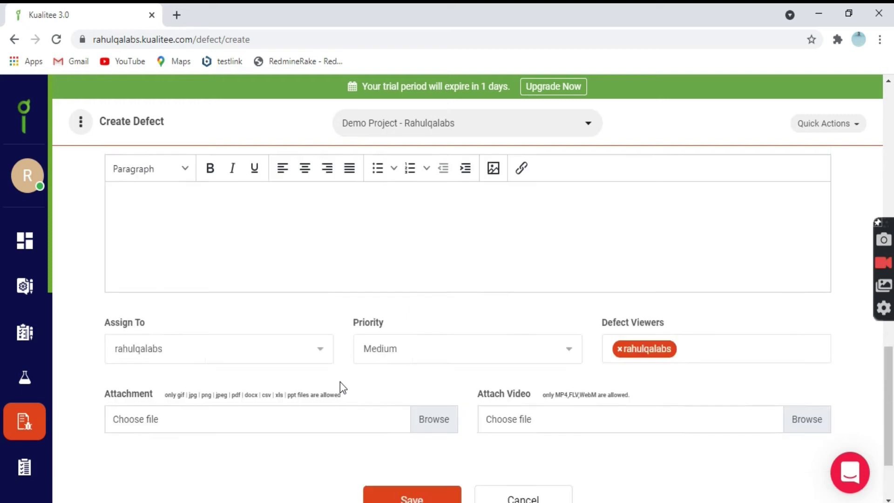
{"action": "scroll", "coordinate": [276, 331], "scroll_direction": "down", "scroll_amount": 15}
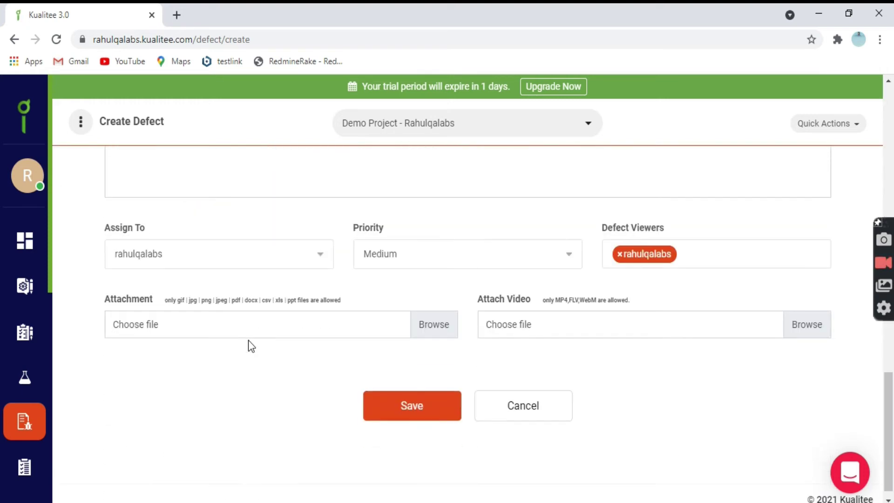
Step: Save the defect and highlight its 'Login is not working' description, Field Validation type and Blocker severity
{"action": "left_click", "coordinate": [418, 391]}
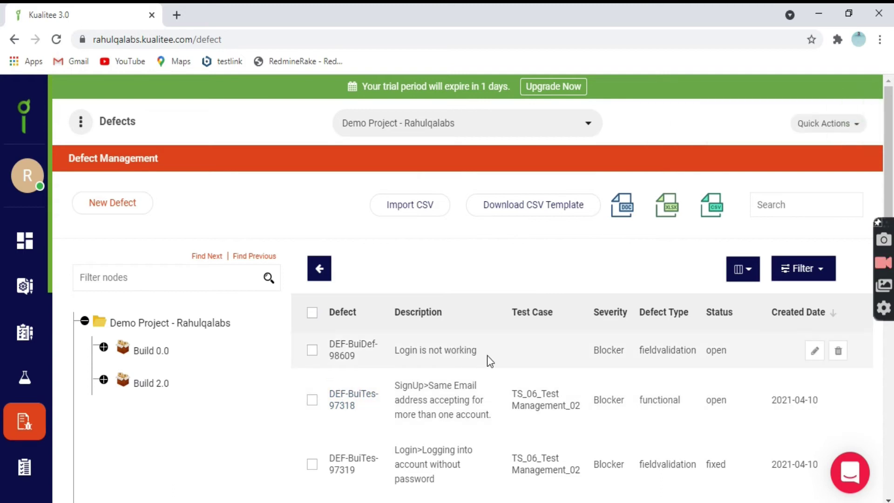
{"action": "left_click_drag", "start_coordinate": [484, 351], "coordinate": [389, 353]}
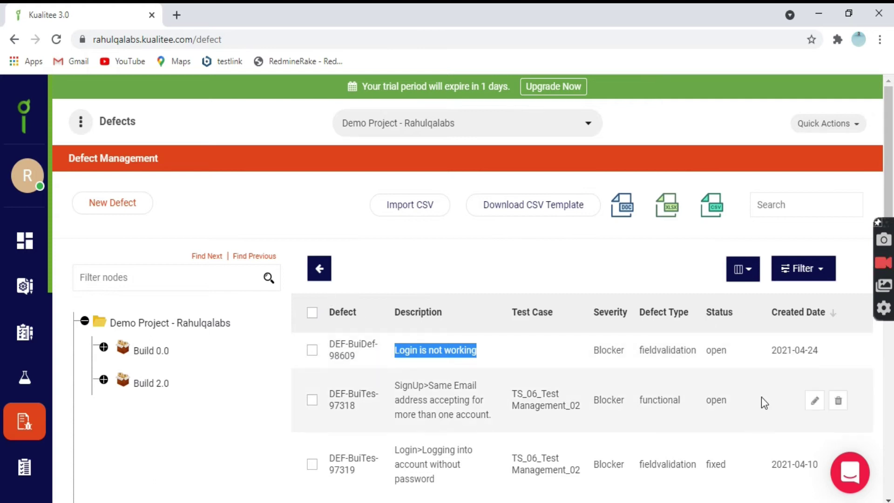
{"action": "left_click_drag", "start_coordinate": [681, 349], "coordinate": [618, 354]}
{"action": "double_click", "coordinate": [600, 350]}
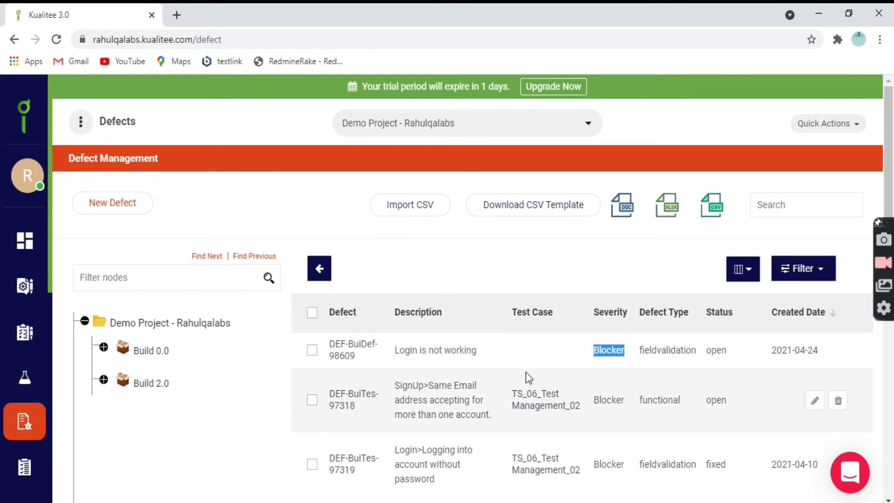
{"action": "left_click", "coordinate": [584, 362]}
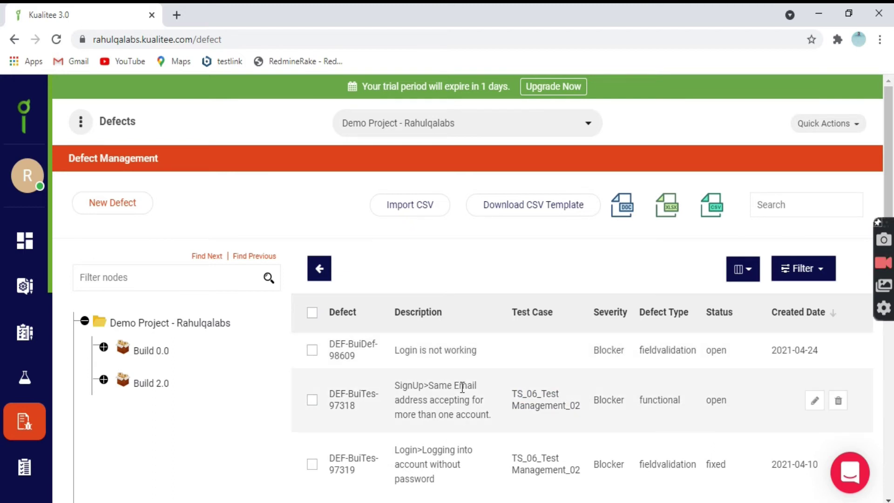
{"action": "scroll", "coordinate": [521, 334], "scroll_direction": "down", "scroll_amount": 2}
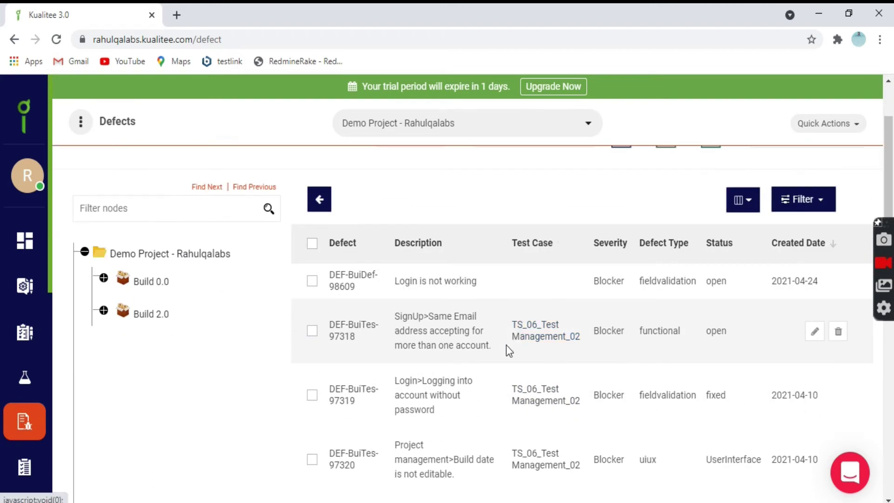
{"action": "scroll", "coordinate": [454, 319], "scroll_direction": "up", "scroll_amount": 2}
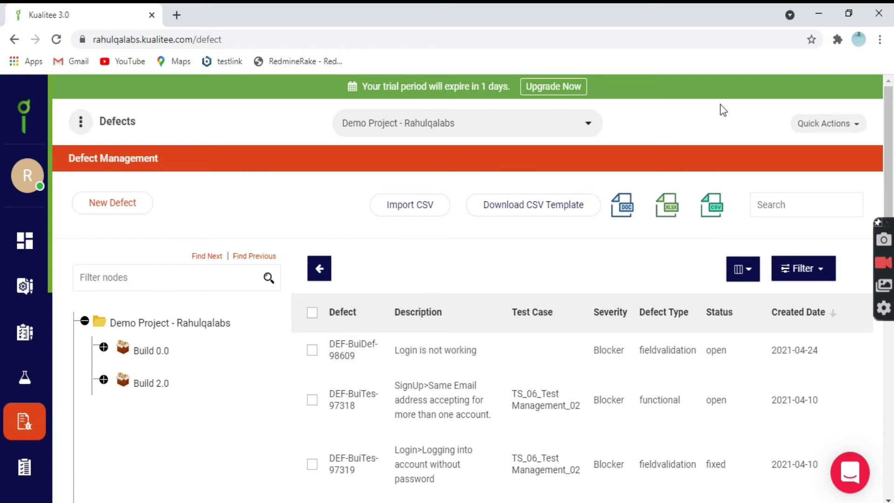
{"action": "left_click", "coordinate": [818, 124]}
{"action": "left_click", "coordinate": [768, 268]}
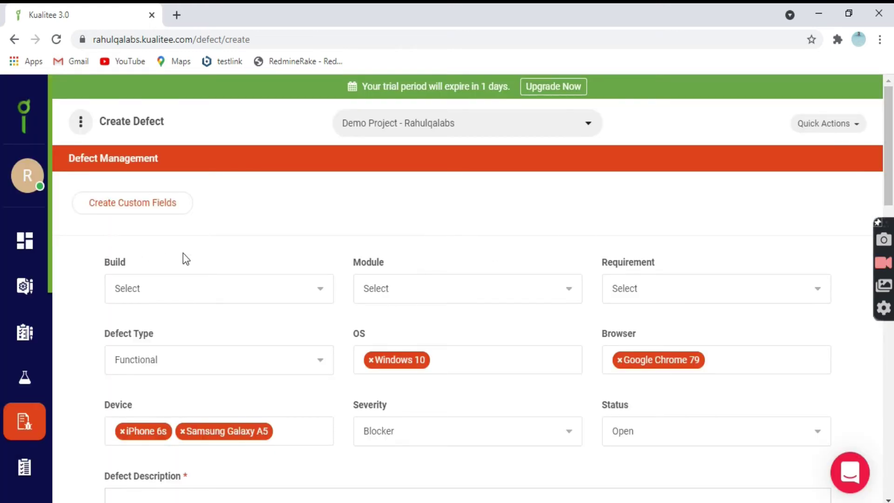
{"action": "scroll", "coordinate": [337, 375], "scroll_direction": "down", "scroll_amount": 3}
{"action": "scroll", "coordinate": [483, 365], "scroll_direction": "down", "scroll_amount": 6}
{"action": "scroll", "coordinate": [478, 357], "scroll_direction": "up", "scroll_amount": 10}
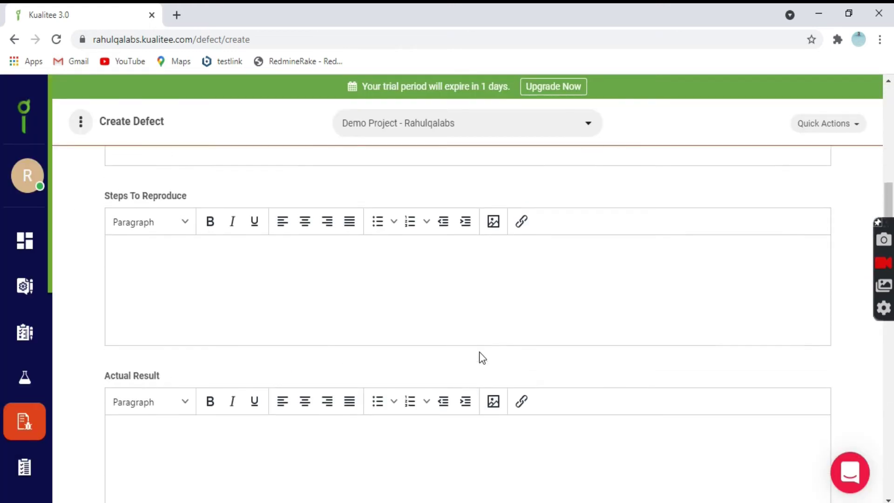
{"action": "left_click", "coordinate": [11, 436]}
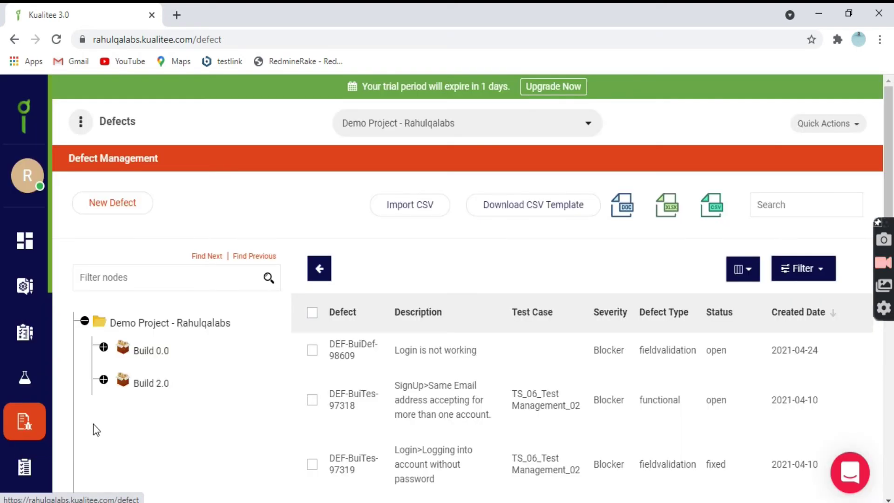
{"action": "scroll", "coordinate": [496, 379], "scroll_direction": "down", "scroll_amount": 2}
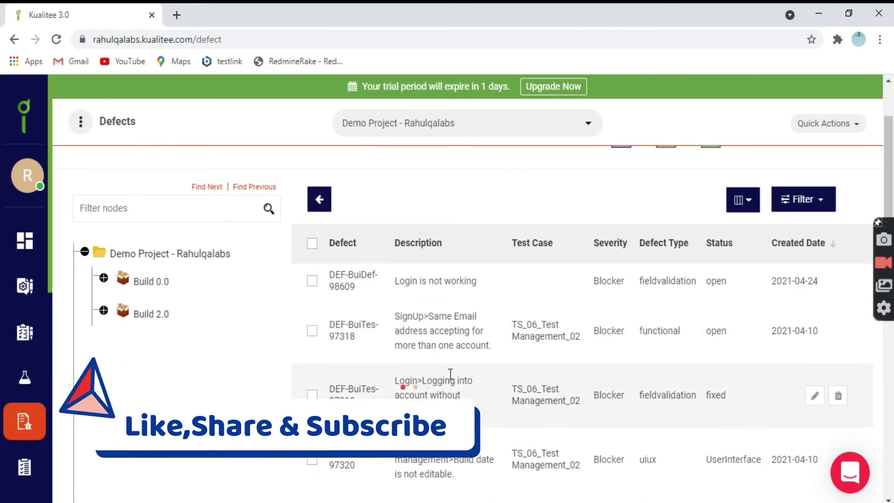
Step: Select all defects with the header checkbox and open the Action dropdown without choosing anything
{"action": "left_click", "coordinate": [312, 243]}
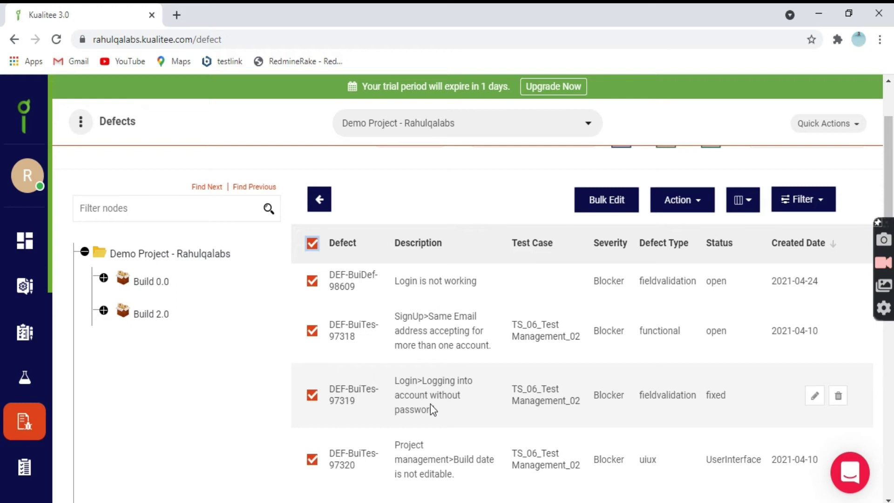
{"action": "scroll", "coordinate": [430, 403], "scroll_direction": "up", "scroll_amount": 2}
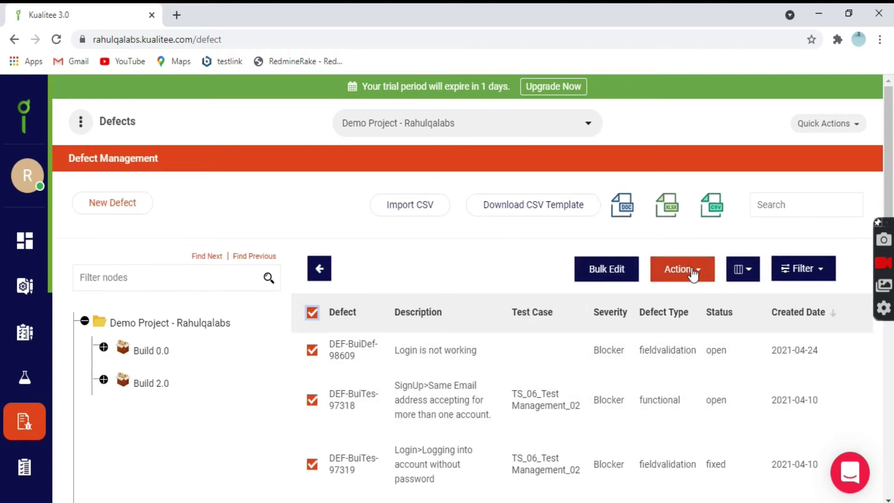
{"action": "left_click", "coordinate": [699, 273]}
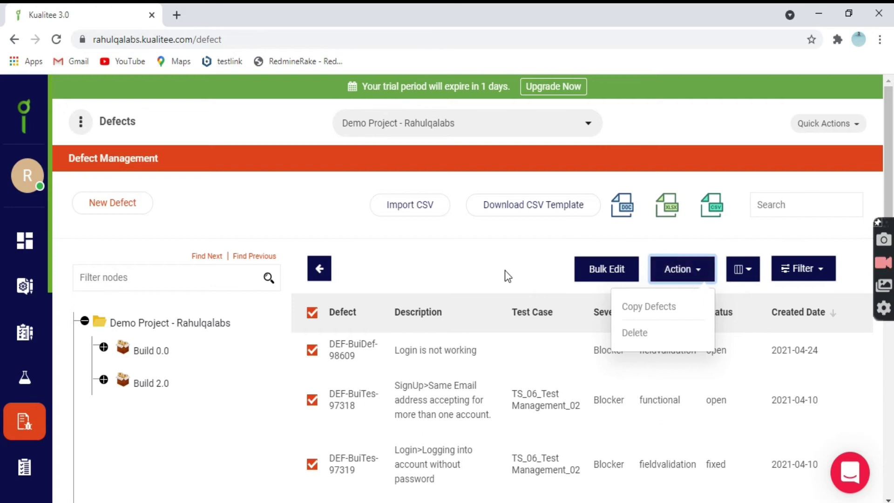
{"action": "left_click", "coordinate": [505, 270]}
{"action": "left_click", "coordinate": [697, 279]}
{"action": "left_click", "coordinate": [524, 268]}
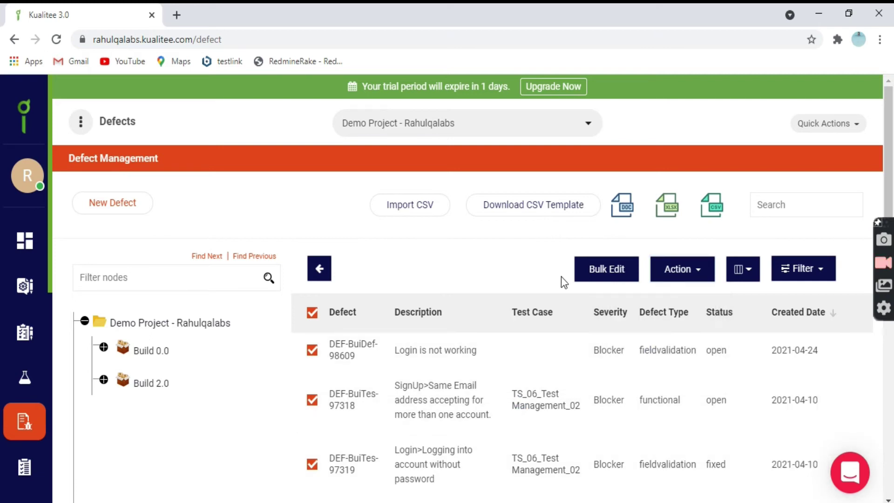
Step: Open Bulk Edit, browse its build, requirement and defect type choices, then cancel unchanged
{"action": "left_click", "coordinate": [610, 272]}
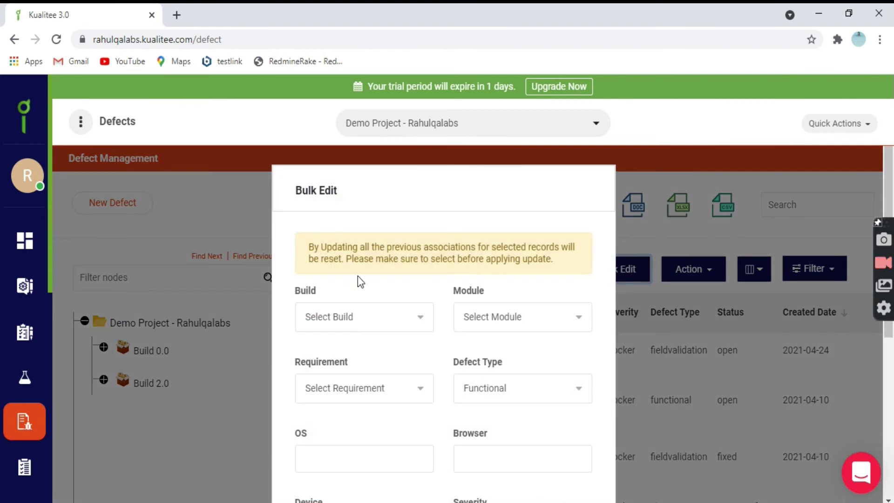
{"action": "scroll", "coordinate": [406, 300], "scroll_direction": "down", "scroll_amount": 2}
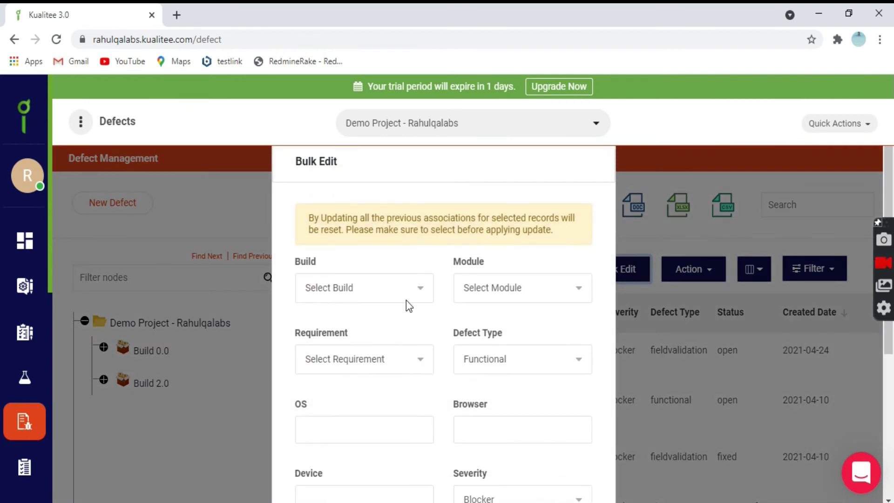
{"action": "left_click", "coordinate": [410, 252]}
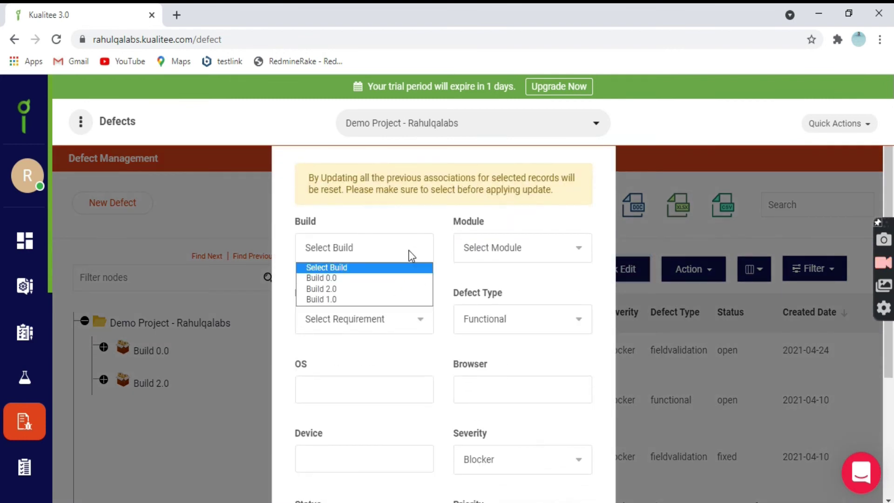
{"action": "left_click", "coordinate": [509, 249]}
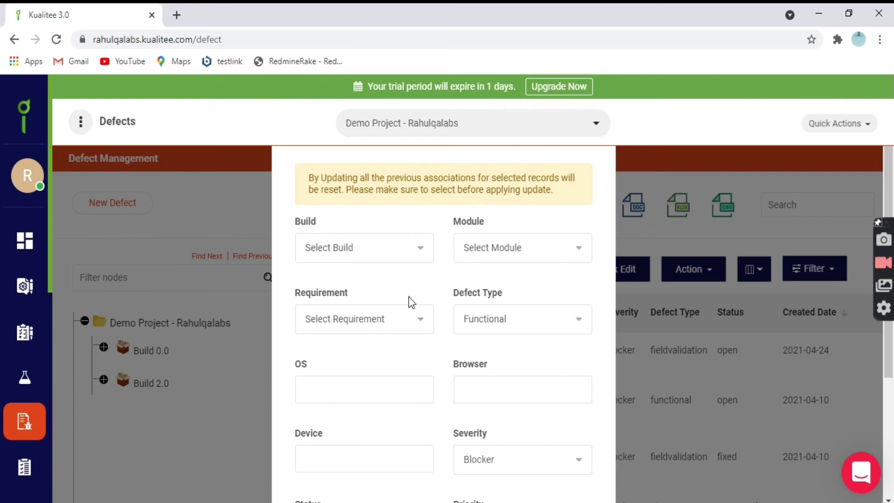
{"action": "left_click", "coordinate": [406, 318]}
{"action": "left_click", "coordinate": [509, 318]}
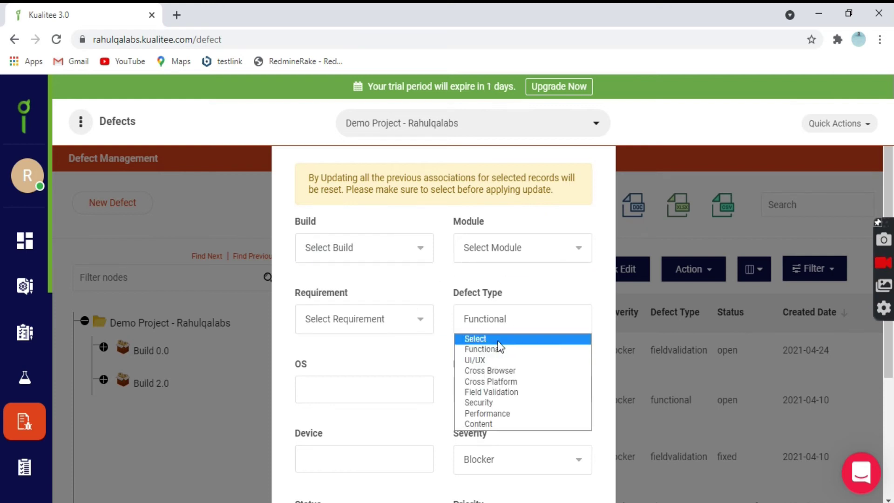
{"action": "left_click", "coordinate": [426, 348]}
{"action": "scroll", "coordinate": [473, 347], "scroll_direction": "down", "scroll_amount": 4}
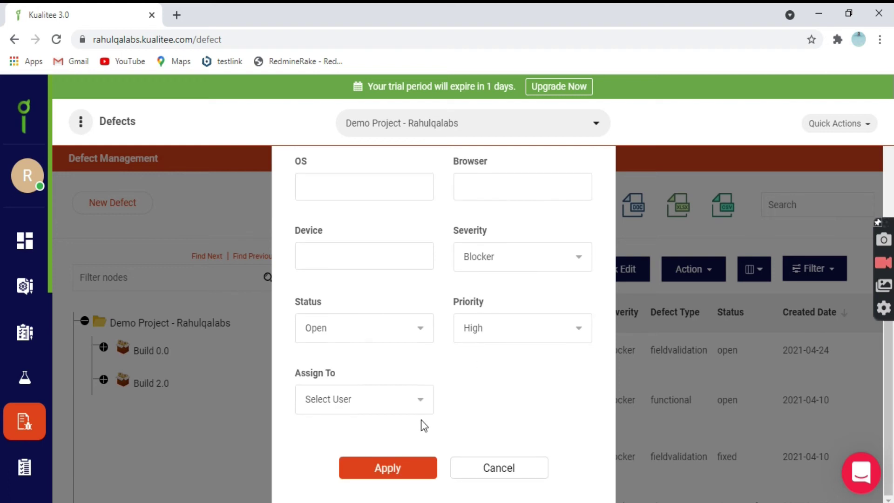
{"action": "scroll", "coordinate": [512, 292], "scroll_direction": "up", "scroll_amount": 4}
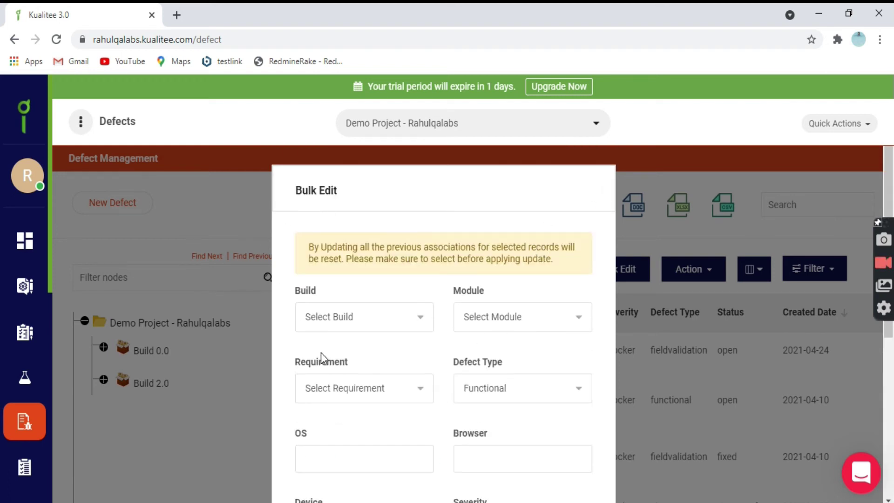
{"action": "scroll", "coordinate": [496, 361], "scroll_direction": "down", "scroll_amount": 6}
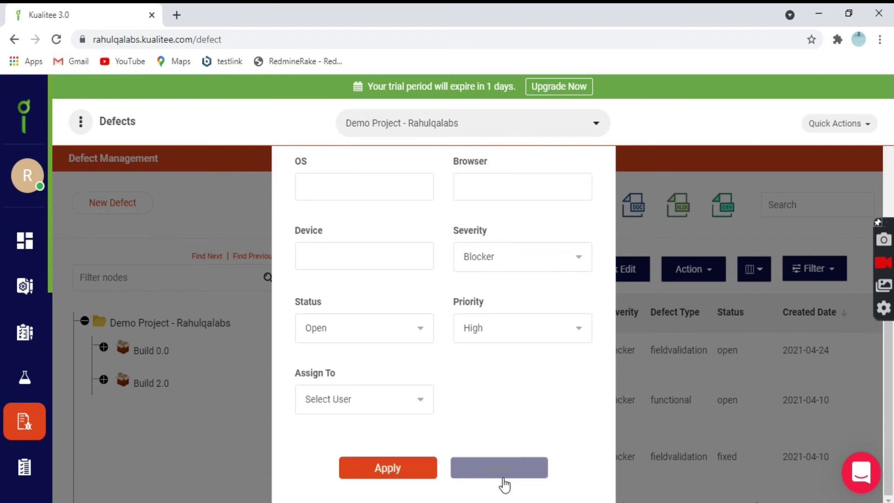
{"action": "left_click", "coordinate": [504, 483]}
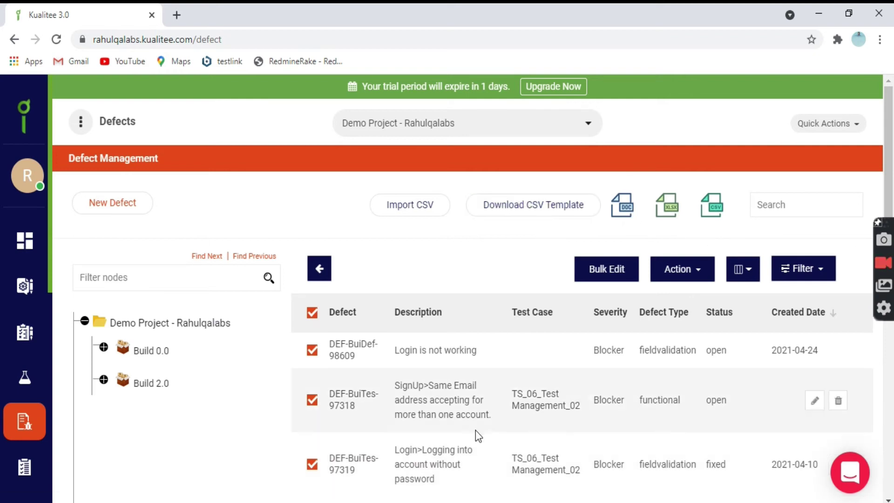
Step: Export all defects as the Report_AllDefects XLSX file and open the download
{"action": "scroll", "coordinate": [390, 386], "scroll_direction": "down", "scroll_amount": 4}
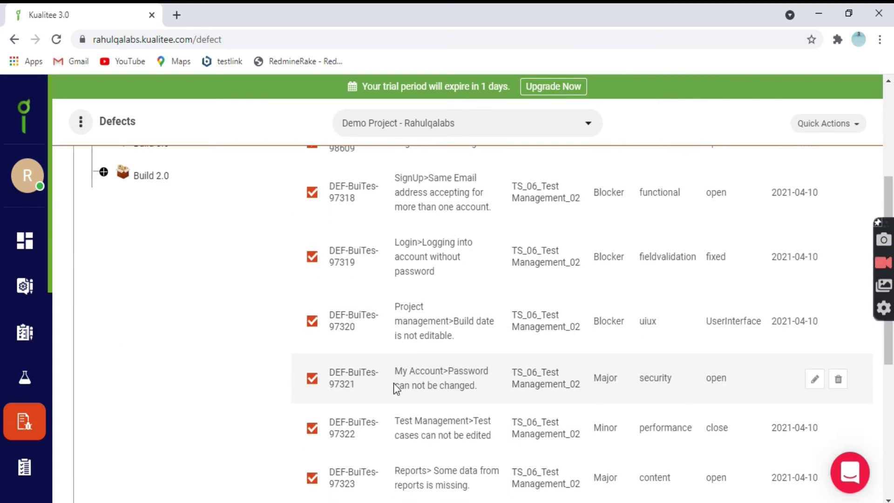
{"action": "scroll", "coordinate": [399, 403], "scroll_direction": "up", "scroll_amount": 5}
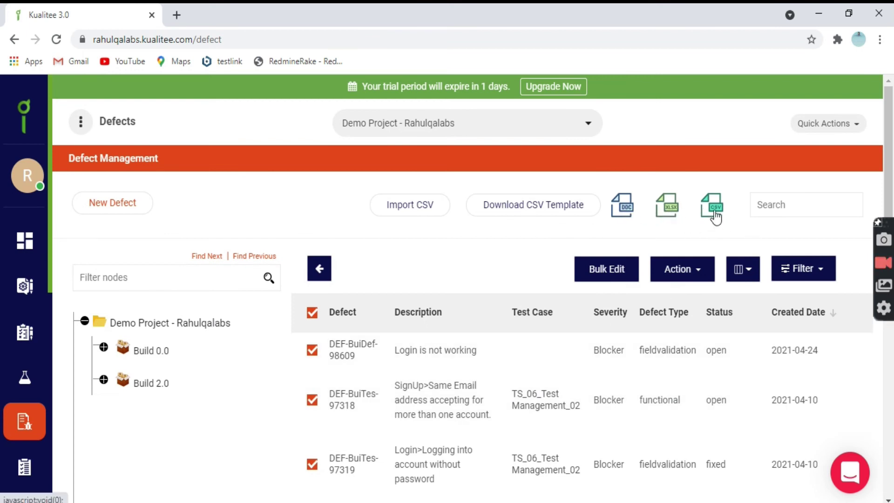
{"action": "left_click", "coordinate": [670, 216]}
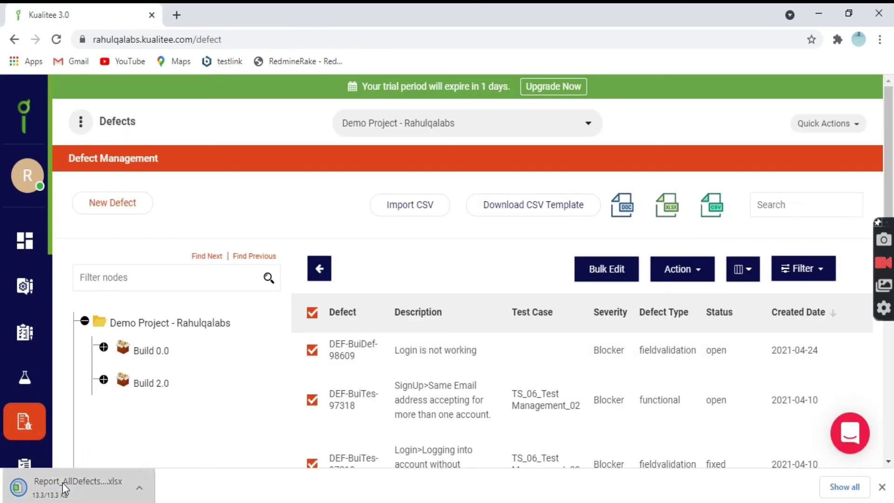
{"action": "left_click", "coordinate": [62, 482]}
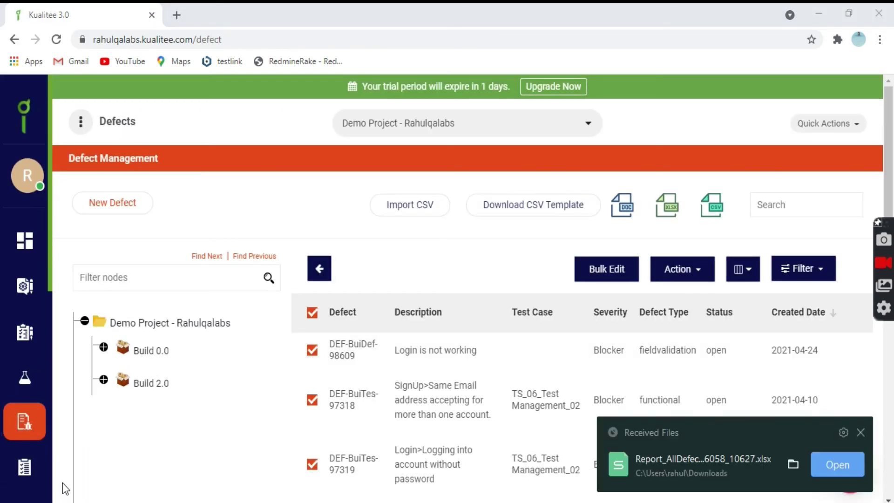
Step: Open Report_AllDefects in WPS Spreadsheets and review the defect IDs and descriptions, such as 'Login is not working'
{"action": "left_click", "coordinate": [527, 216]}
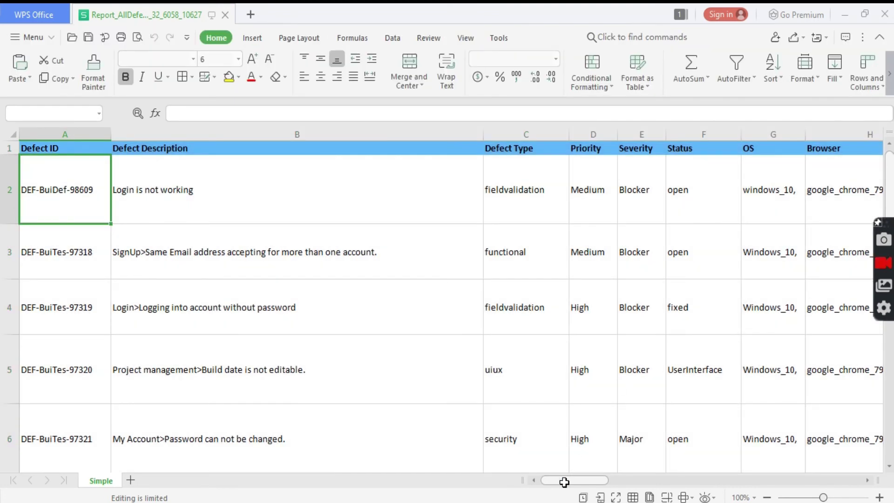
{"action": "mouse_move", "coordinate": [561, 481]}
{"action": "left_mouse_down"}
{"action": "mouse_move", "coordinate": [747, 483]}
{"action": "mouse_move", "coordinate": [559, 480]}
{"action": "left_mouse_up"}
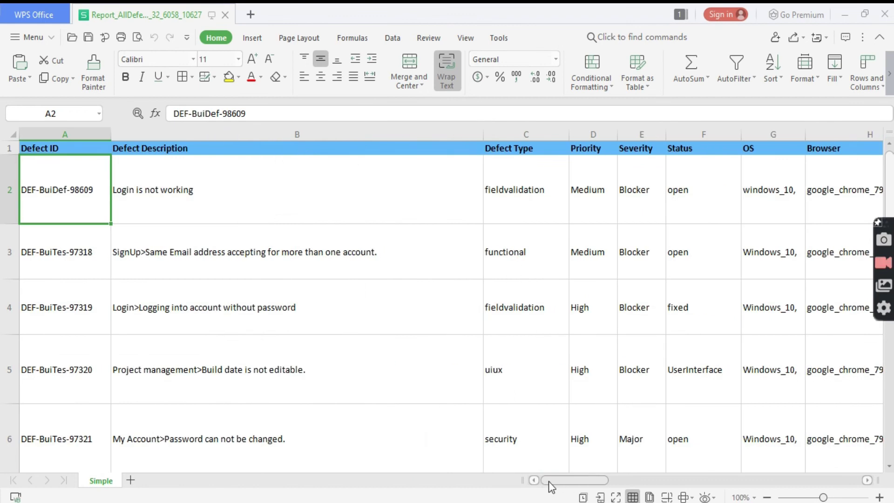
{"action": "left_click", "coordinate": [68, 257]}
{"action": "left_click", "coordinate": [70, 198]}
{"action": "left_click", "coordinate": [205, 251]}
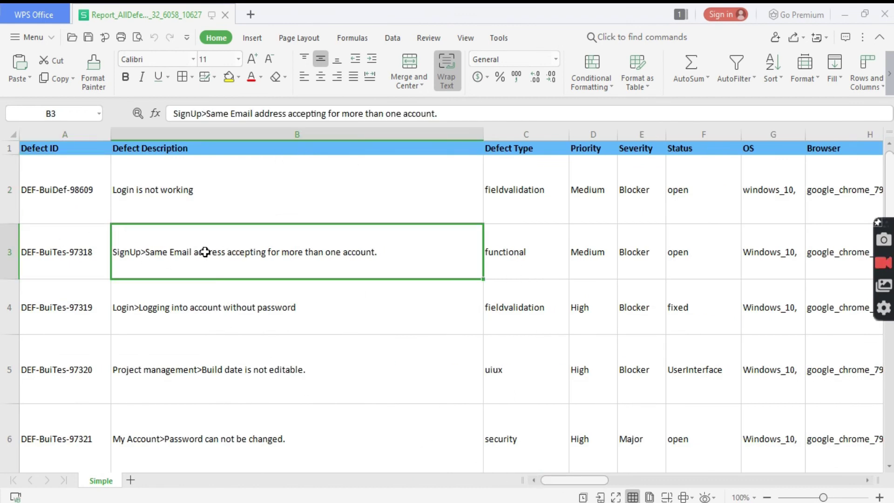
{"action": "left_click", "coordinate": [72, 173]}
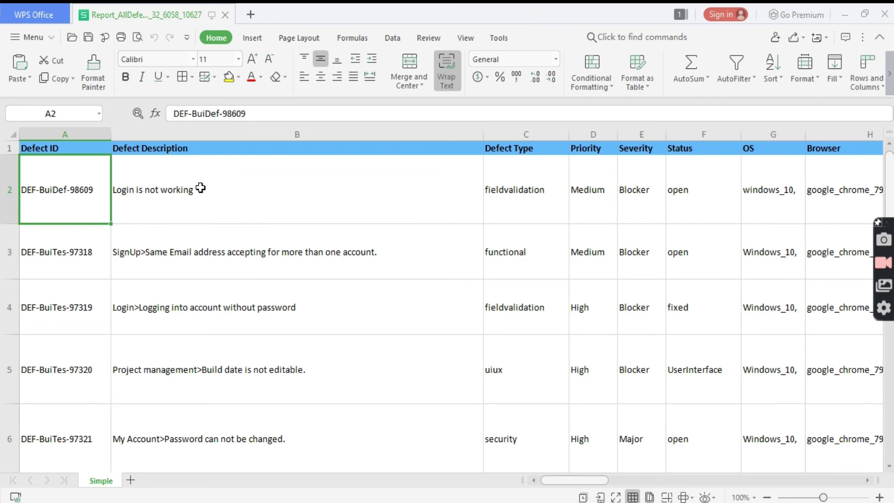
{"action": "left_click", "coordinate": [201, 189]}
{"action": "left_click", "coordinate": [451, 252]}
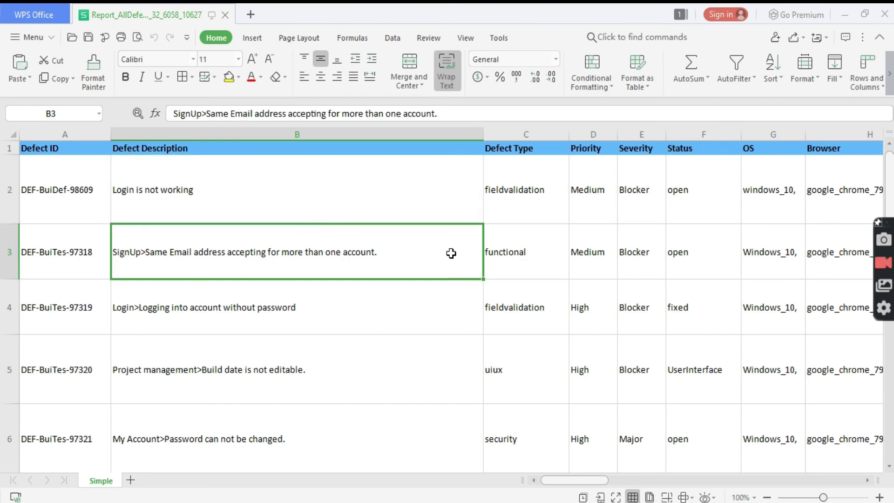
{"action": "left_click", "coordinate": [207, 316]}
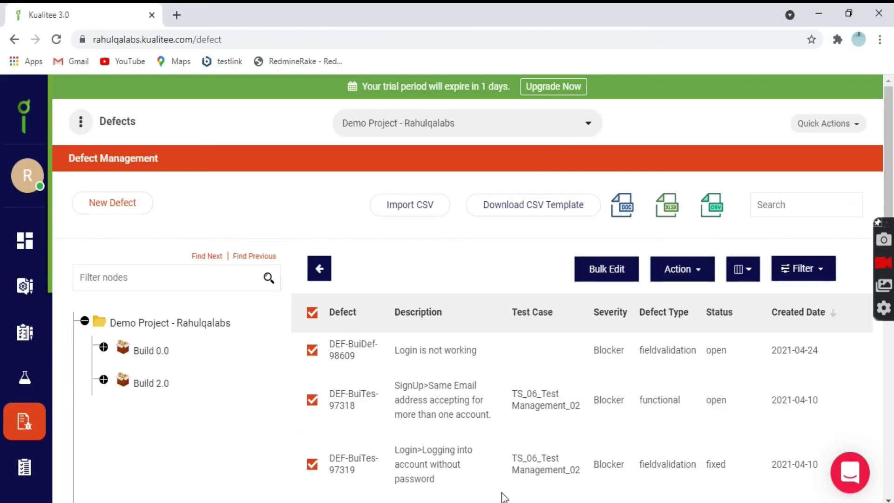
{"action": "key", "text": "alt+Tab"}
{"action": "left_click", "coordinate": [401, 208]}
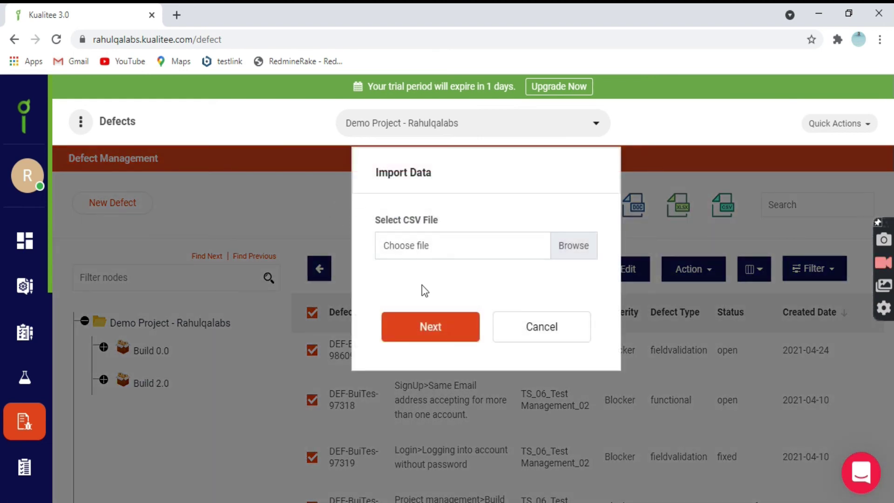
{"action": "left_click", "coordinate": [556, 328]}
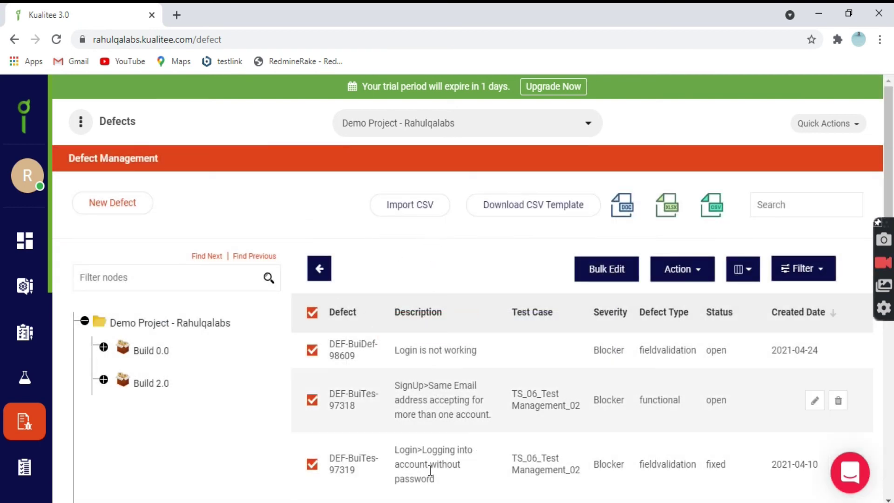
{"action": "left_click", "coordinate": [408, 207]}
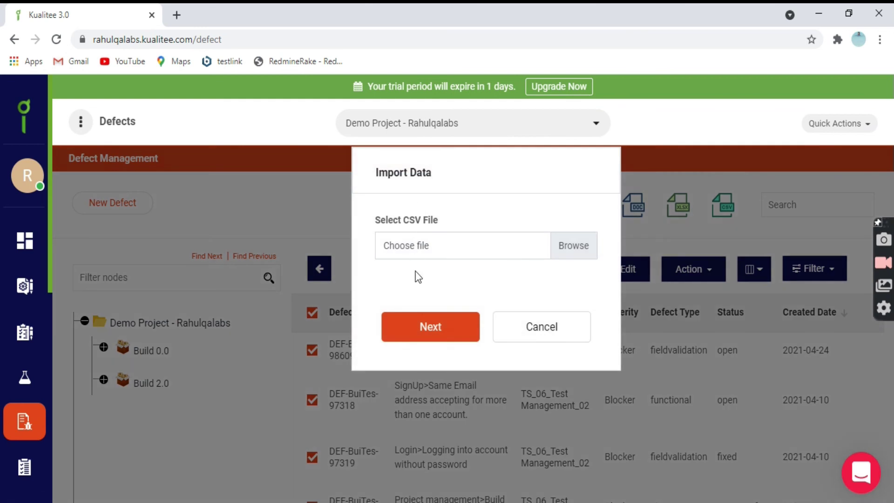
{"action": "left_click_drag", "start_coordinate": [366, 219], "coordinate": [434, 219]}
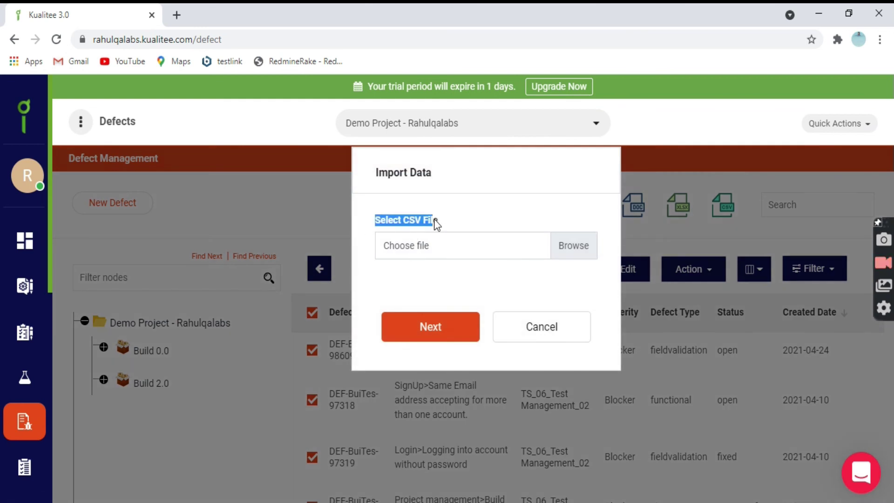
{"action": "left_click", "coordinate": [548, 255]}
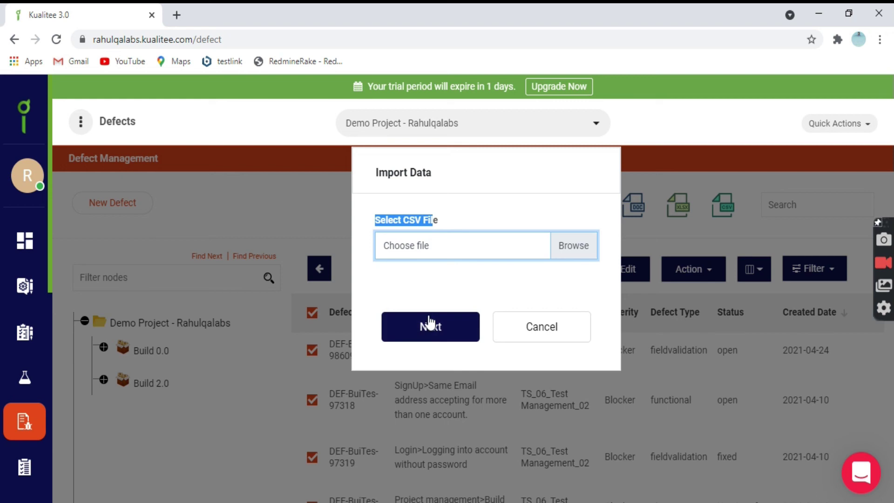
Step: Close the import form without a file and clear the selection of all defects
{"action": "left_click", "coordinate": [552, 334]}
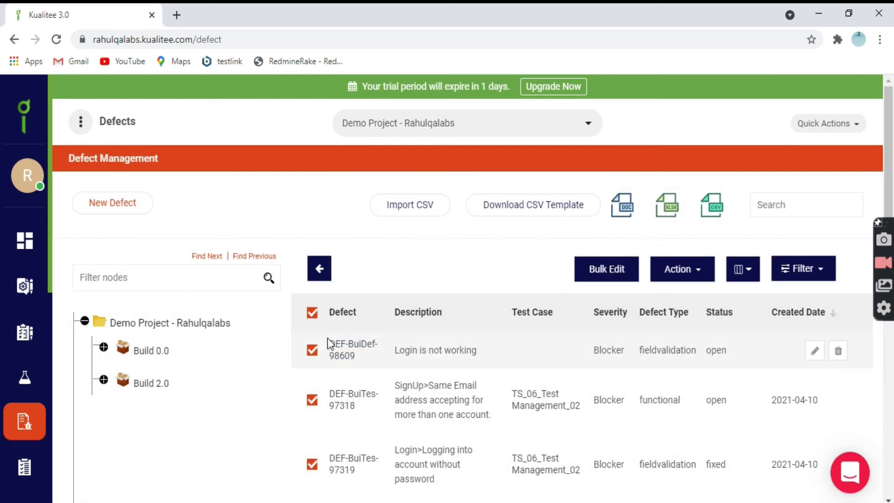
{"action": "left_click", "coordinate": [312, 313]}
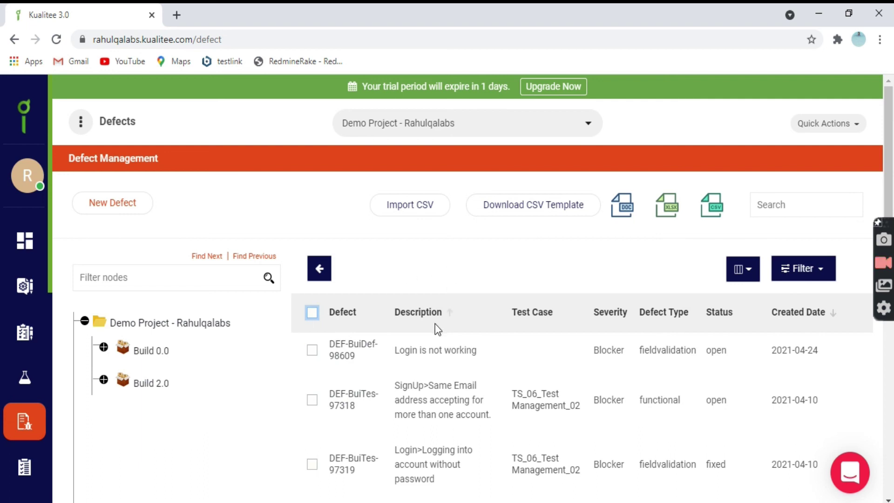
{"action": "scroll", "coordinate": [402, 352], "scroll_direction": "down", "scroll_amount": 4}
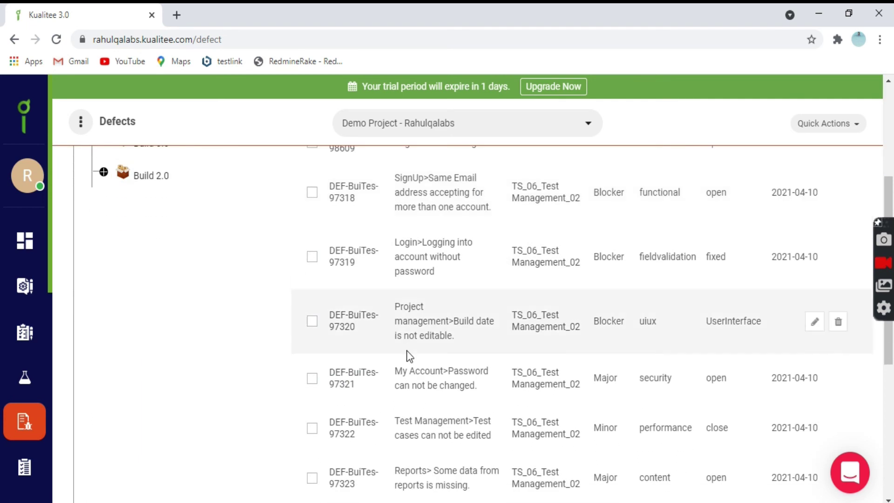
{"action": "scroll", "coordinate": [406, 350], "scroll_direction": "up", "scroll_amount": 4}
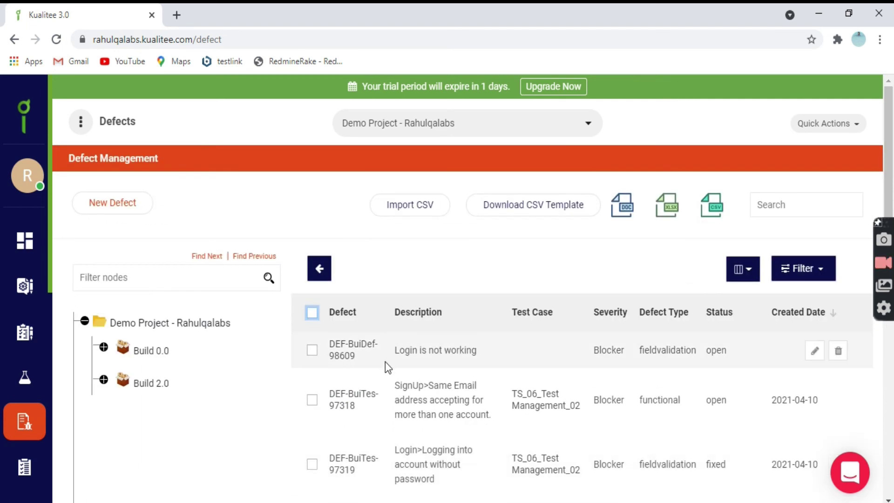
Step: Delete only defect DEF-BuiDef-98609, 'Login is not working', confirming the warning
{"action": "left_click", "coordinate": [312, 351]}
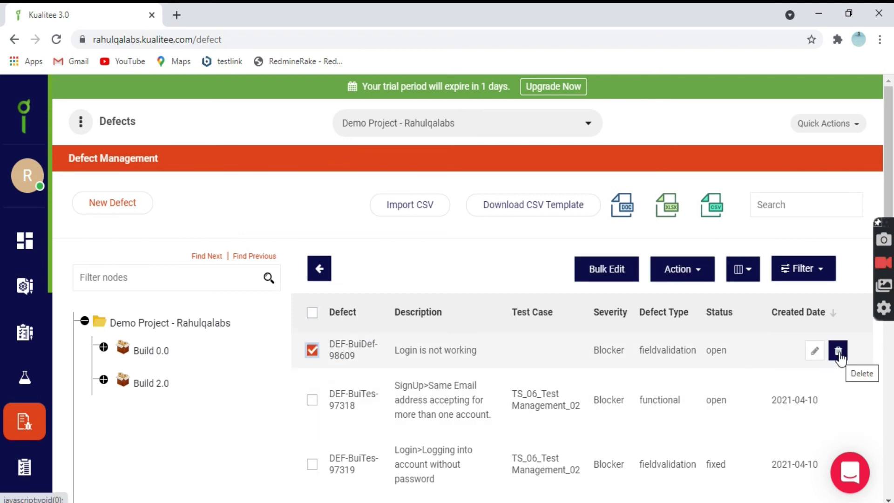
{"action": "left_click", "coordinate": [838, 350]}
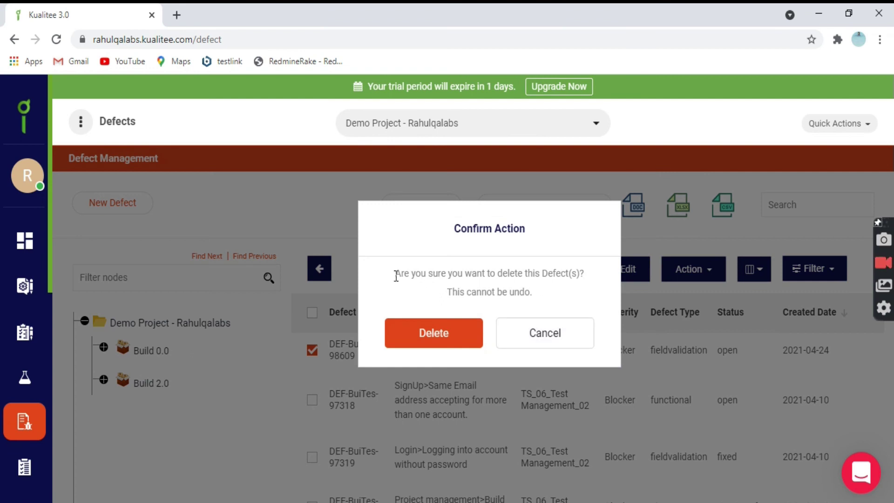
{"action": "left_click_drag", "start_coordinate": [396, 273], "coordinate": [503, 332]}
{"action": "left_click", "coordinate": [411, 298]}
{"action": "left_click", "coordinate": [425, 329]}
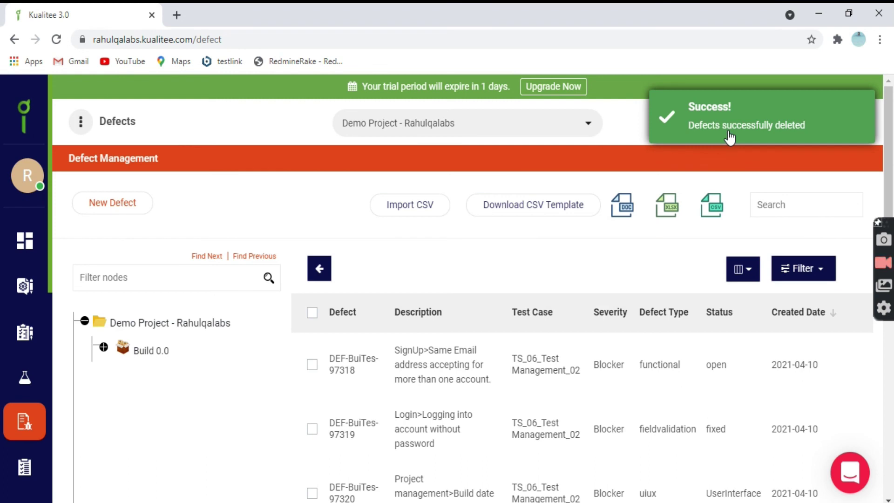
{"action": "scroll", "coordinate": [419, 401], "scroll_direction": "down", "scroll_amount": 4}
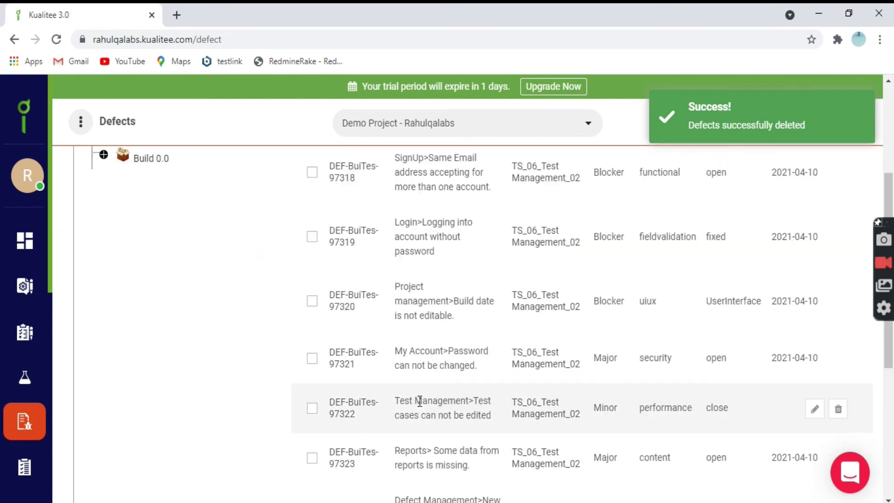
{"action": "scroll", "coordinate": [419, 401], "scroll_direction": "up", "scroll_amount": 4}
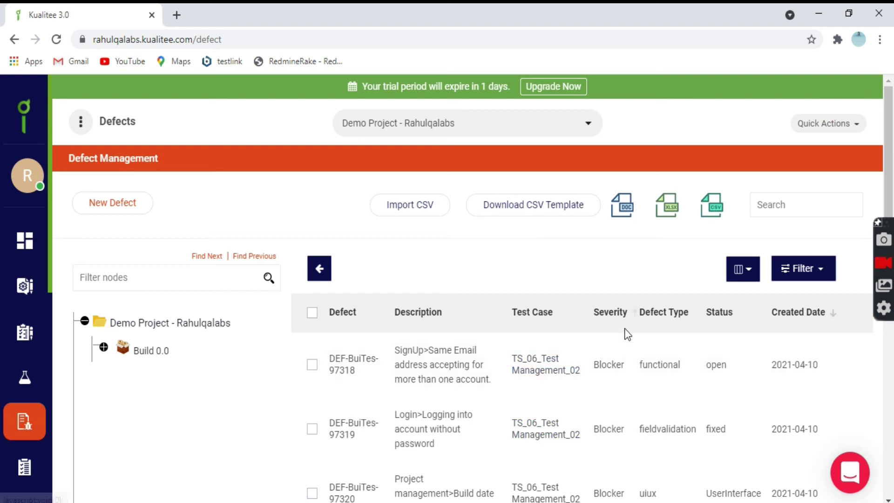